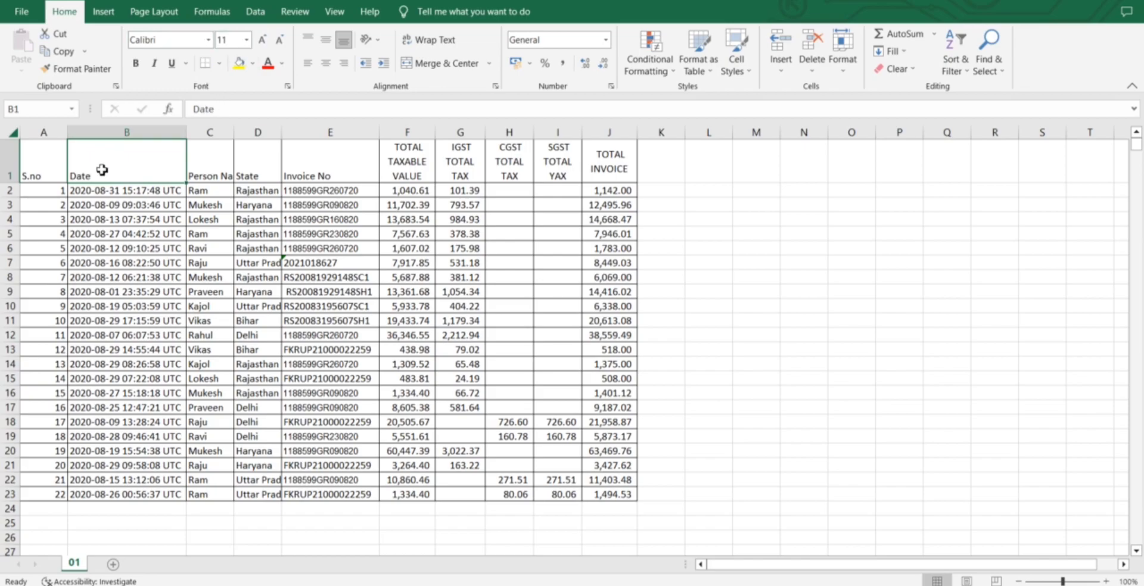
- Select the data table around cell A1, extend the selection to the entire worksheet, and clear the selection
click(32, 169)
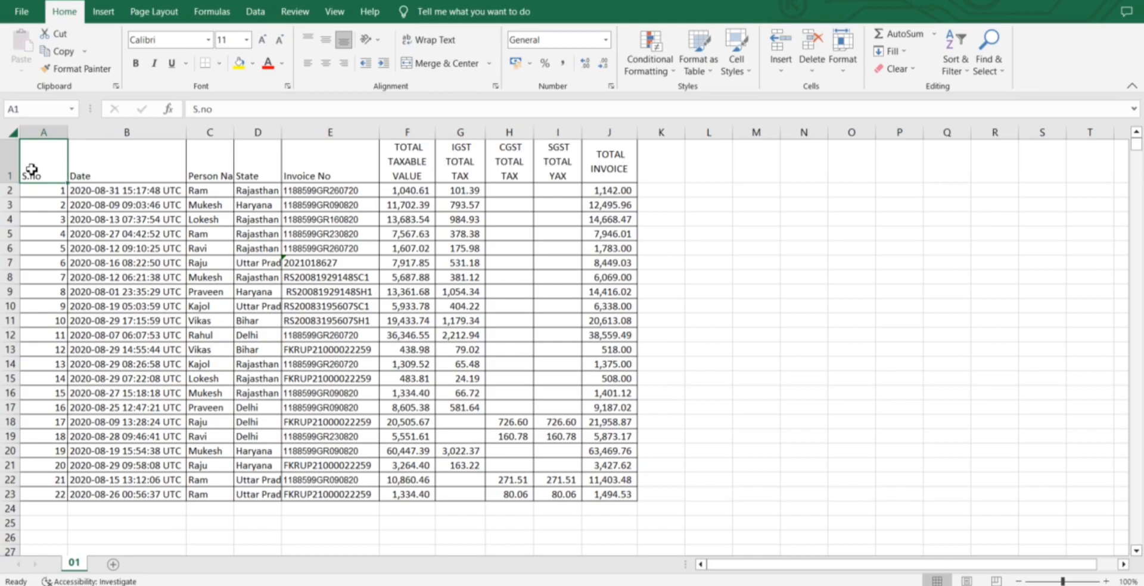
key(ctrl+a)
click(9, 138)
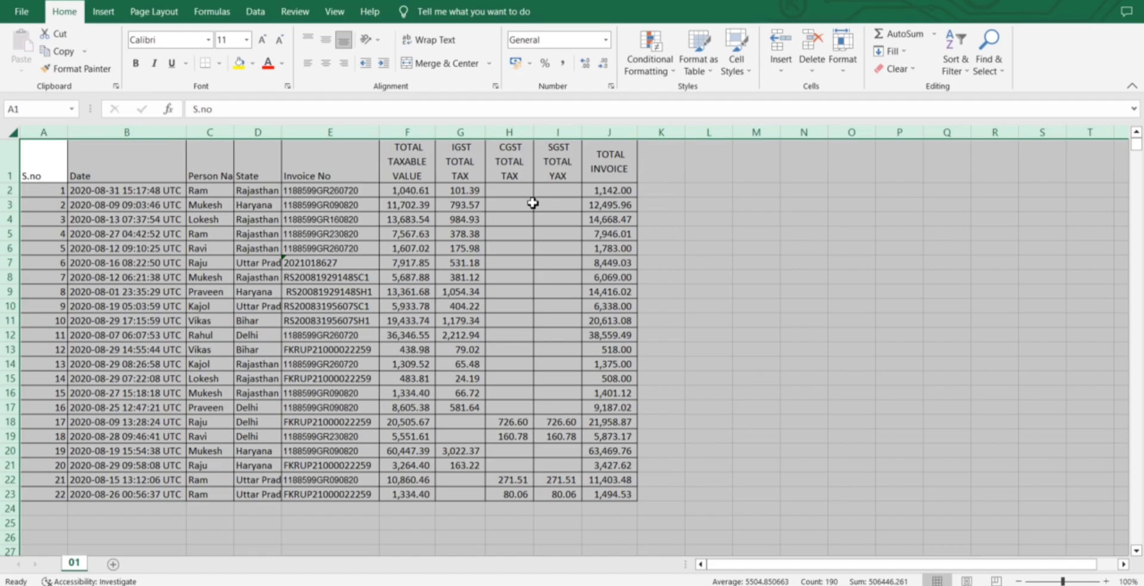
key(Down)
key(Up)
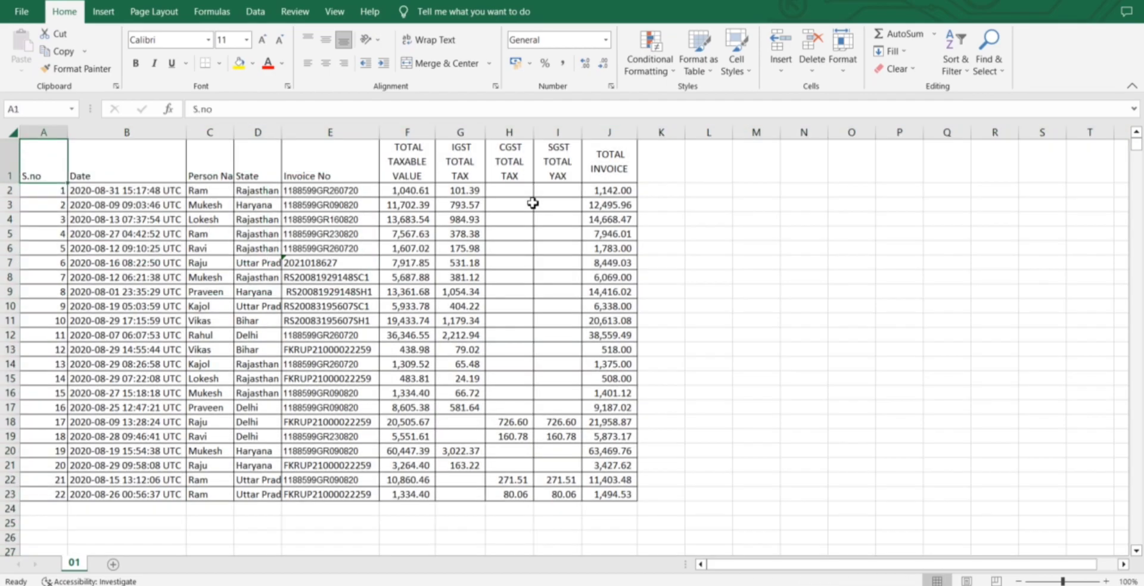
key(ctrl+a)
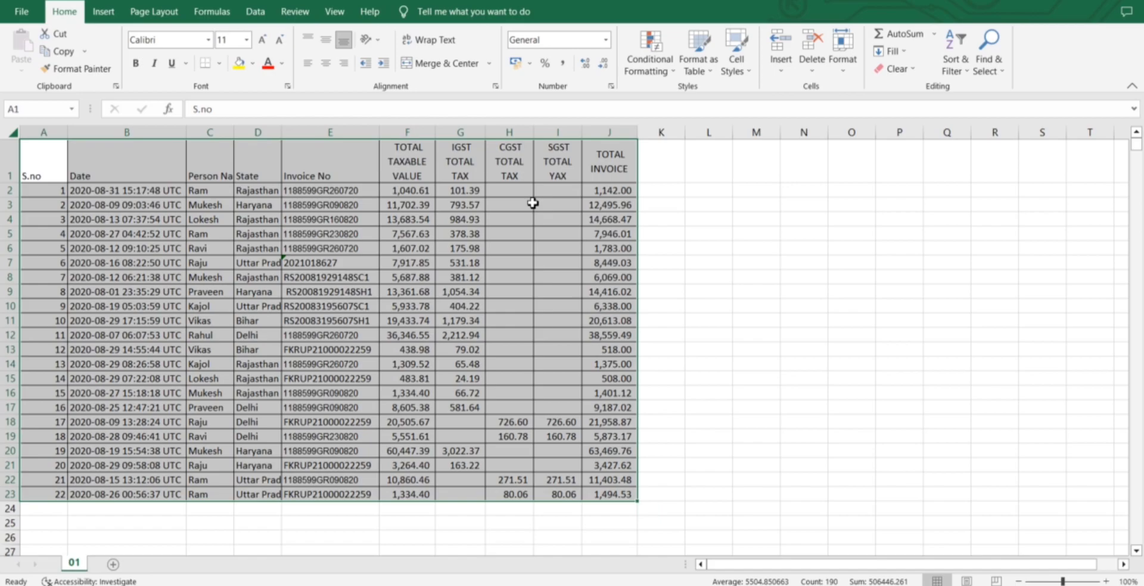
key(ctrl+a)
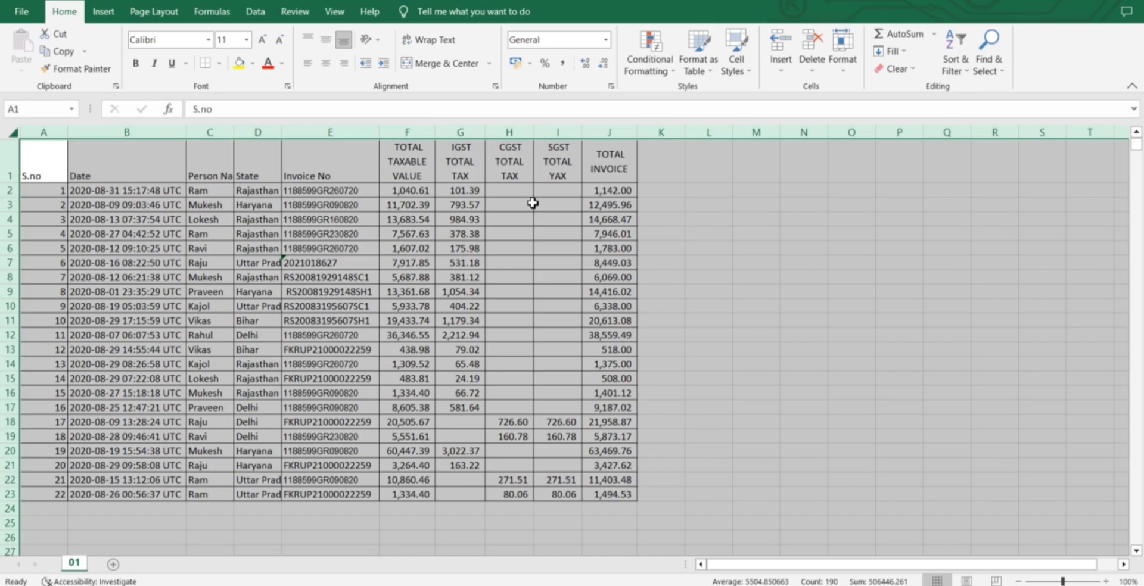
key(Down)
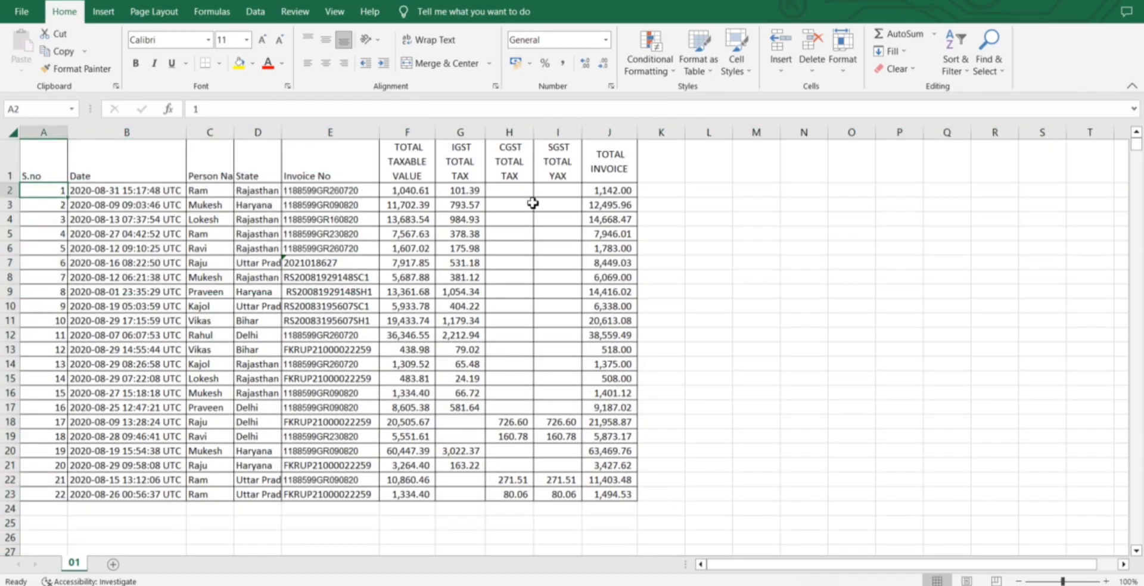
- Apply bold to the header cells A1:J1 and remove it again
key(ctrl+b)
key(Up)
key(shift+Right)
key(shift+Right)
key(shift+Right)
key(shift+Right)
key(shift+Right)
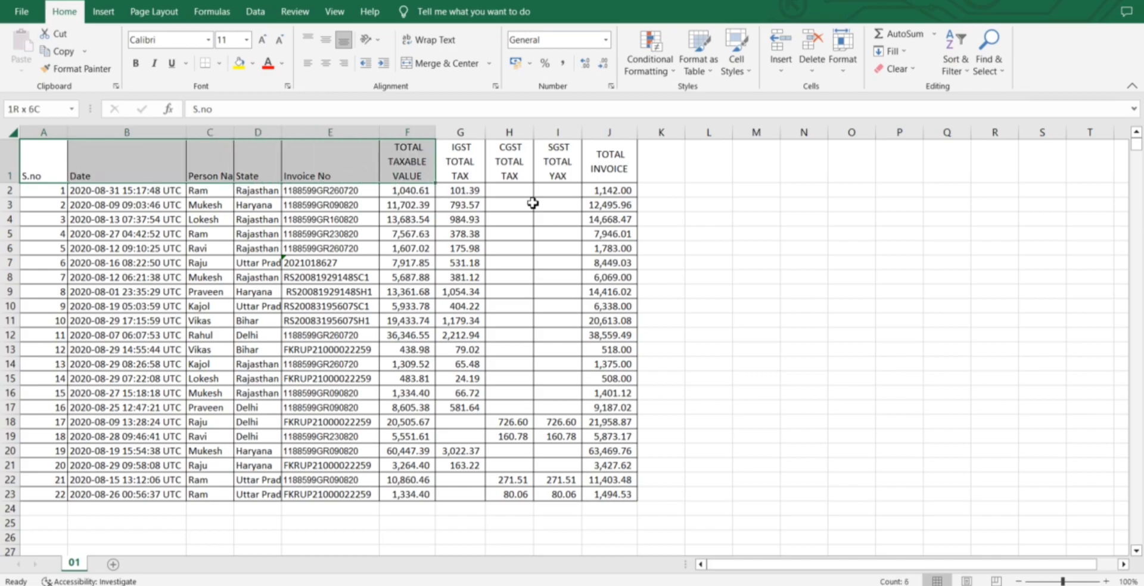
key(shift+Right)
key(shift+Right)
key(shift+Right)
key(shift+Right)
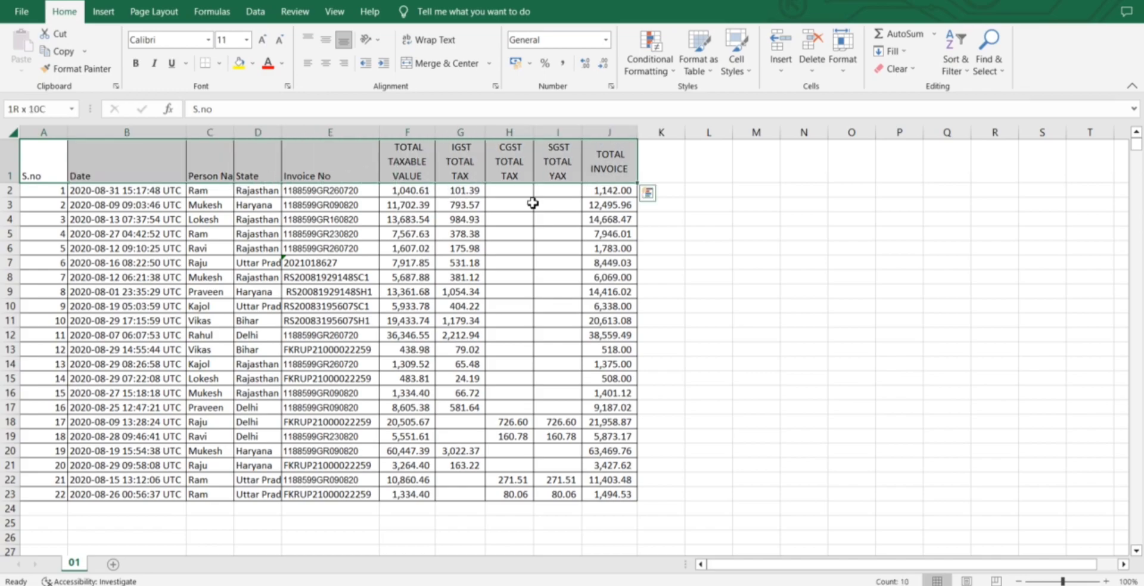
key(ctrl+b)
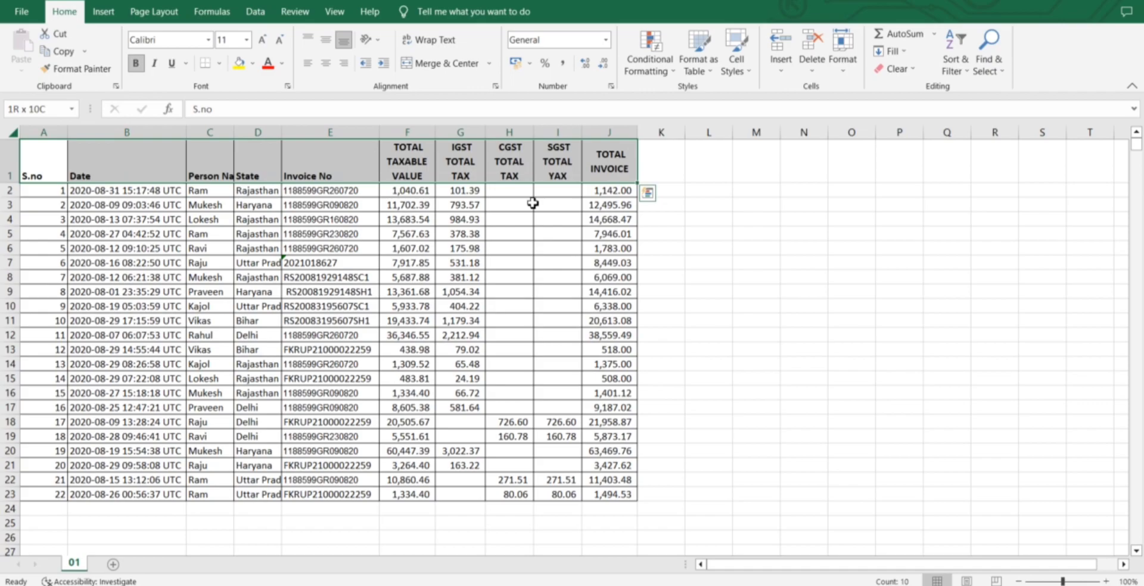
key(ctrl+b)
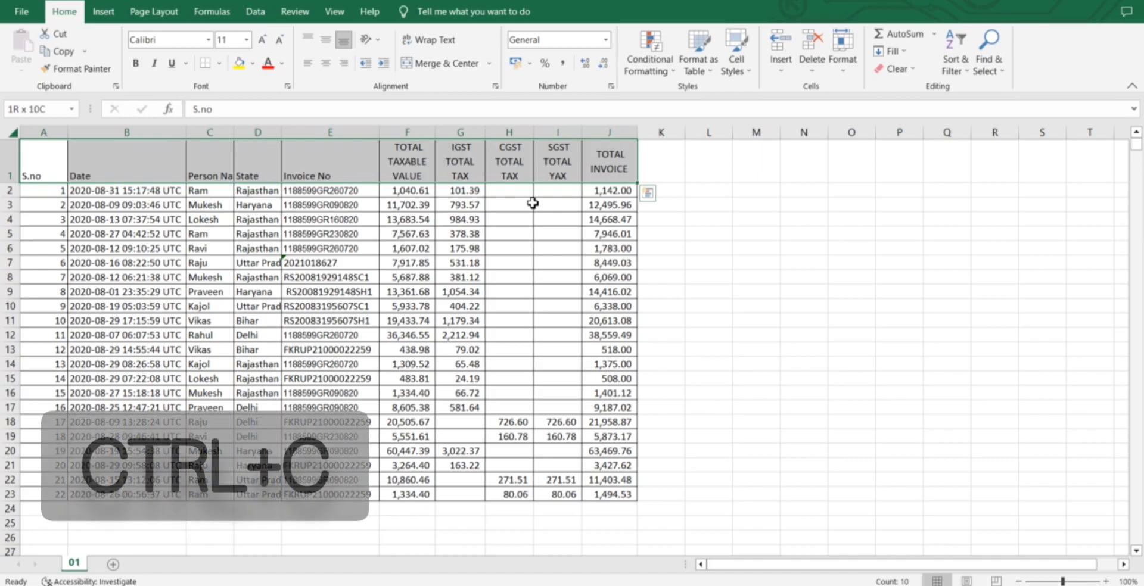
- Select the whole data table starting from cell A2, copy it, and cancel the copy
key(Down)
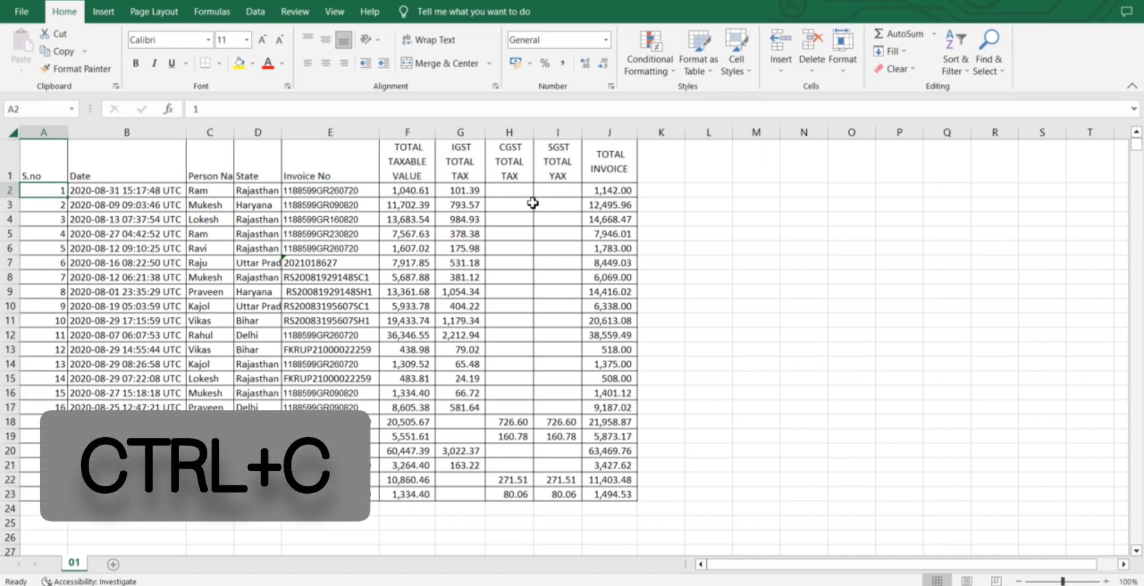
key(ctrl+a)
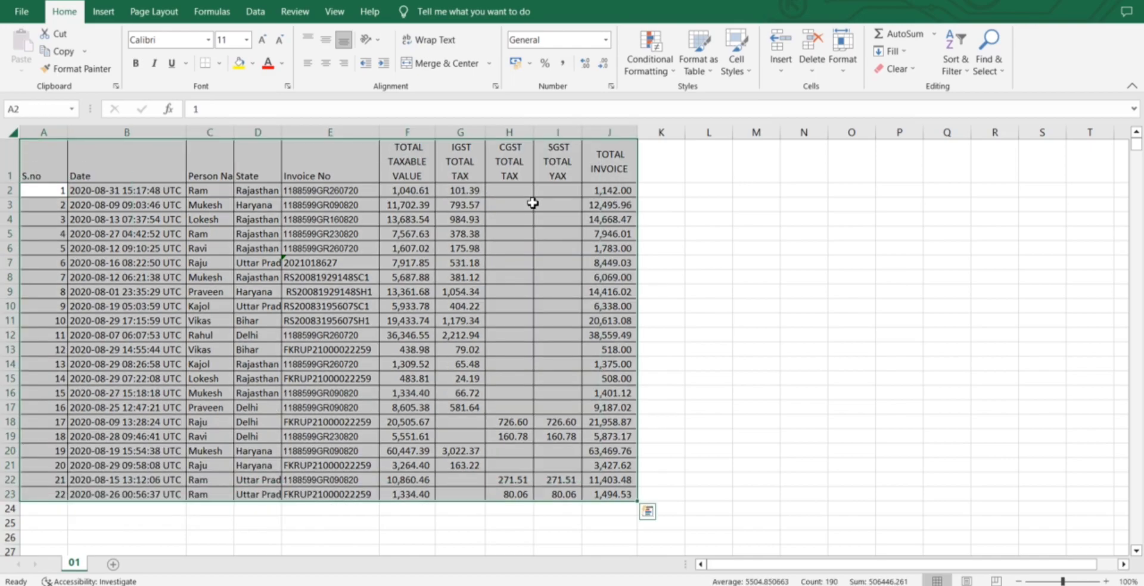
key(ctrl+c)
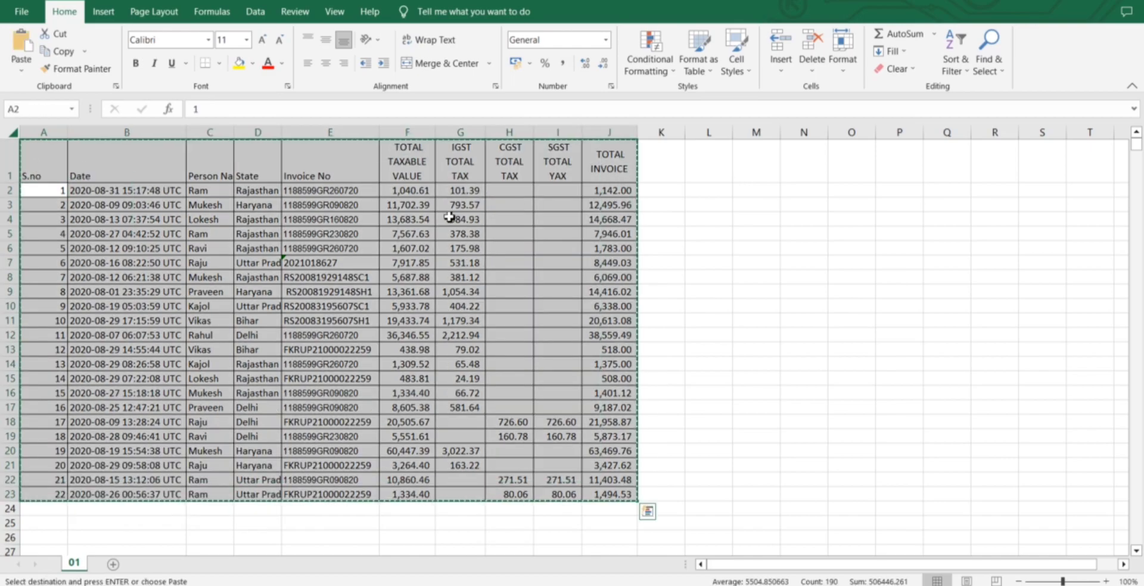
key(Escape)
click(91, 440)
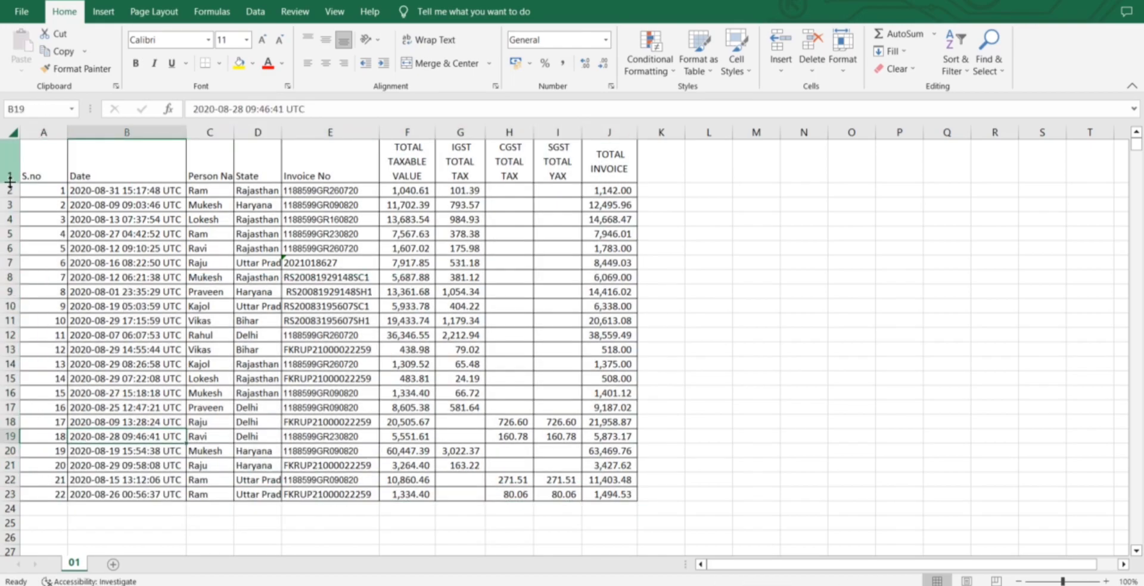
- Copy the manually selected range A1:J23 and cancel the copy
drag(49, 157, 622, 494)
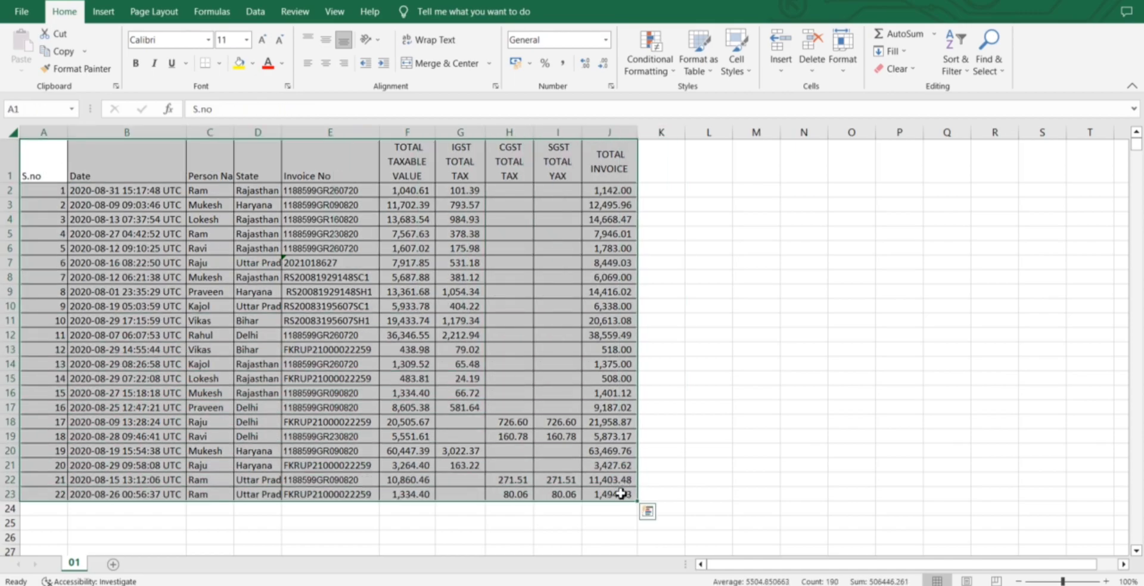
right_click(622, 494)
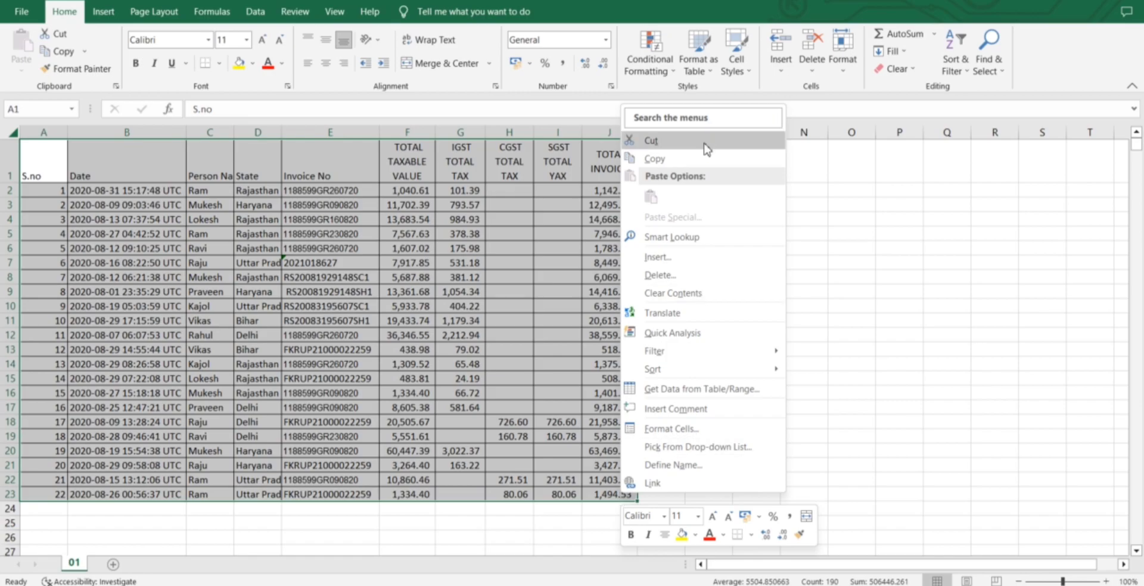
click(655, 158)
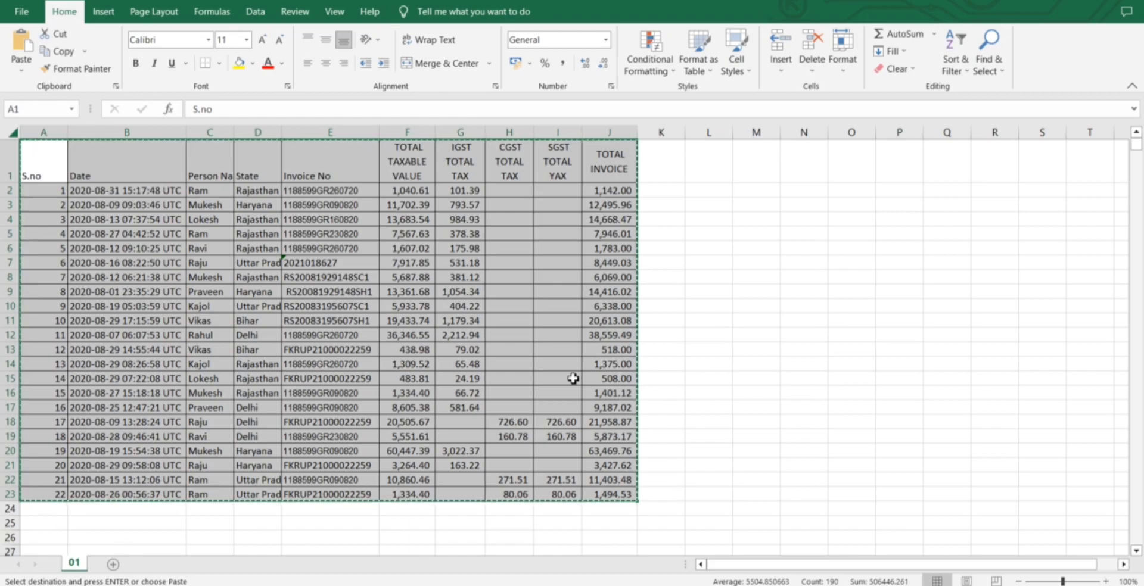
key(Escape)
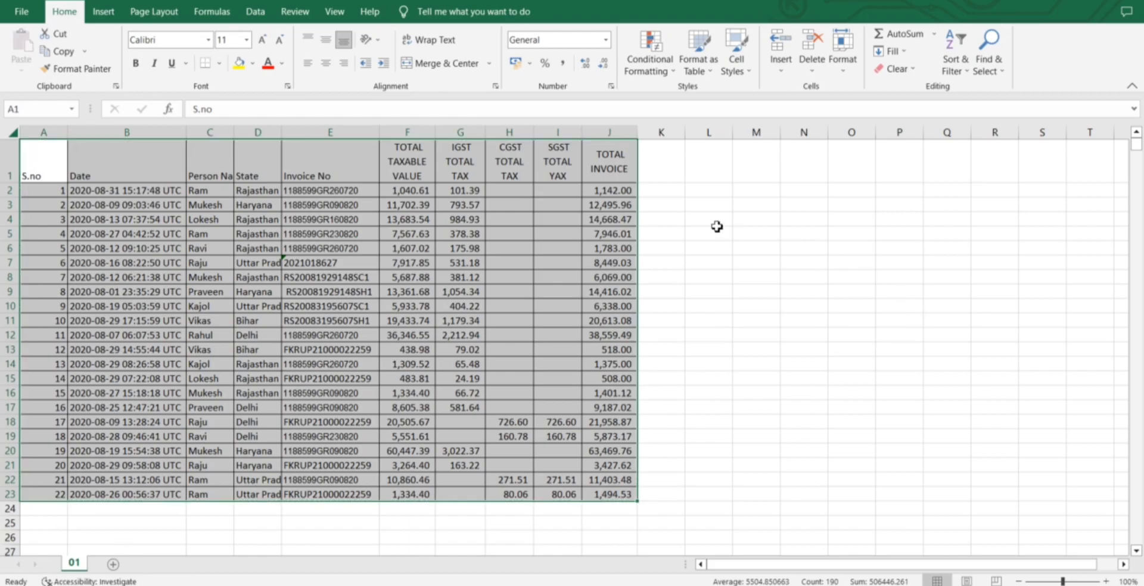
key(Down)
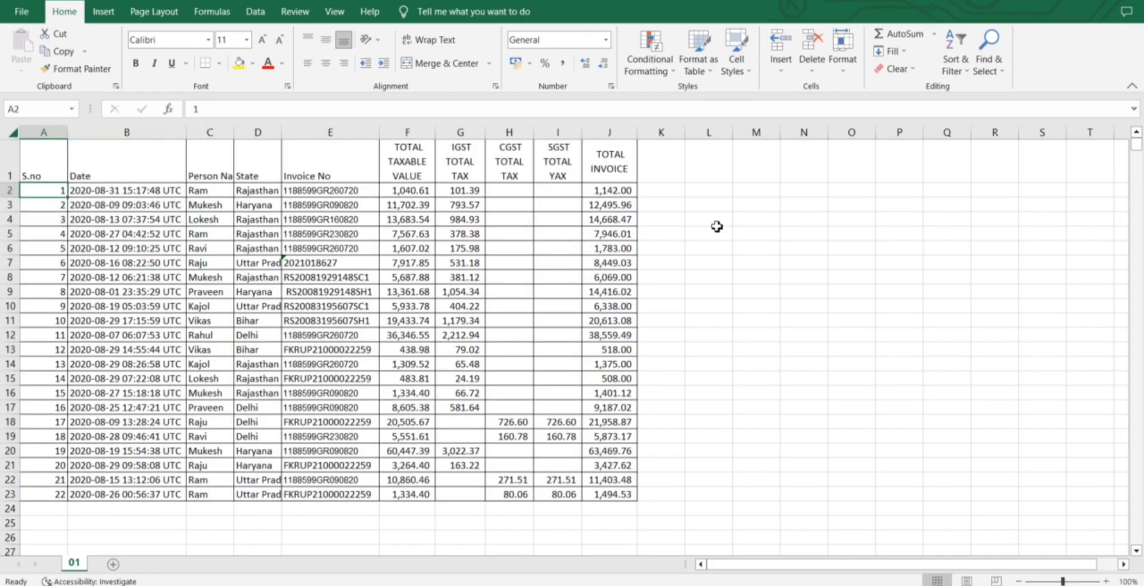
- Copy the whole data table and paste it beside the original, starting at cell O1
key(ctrl+a)
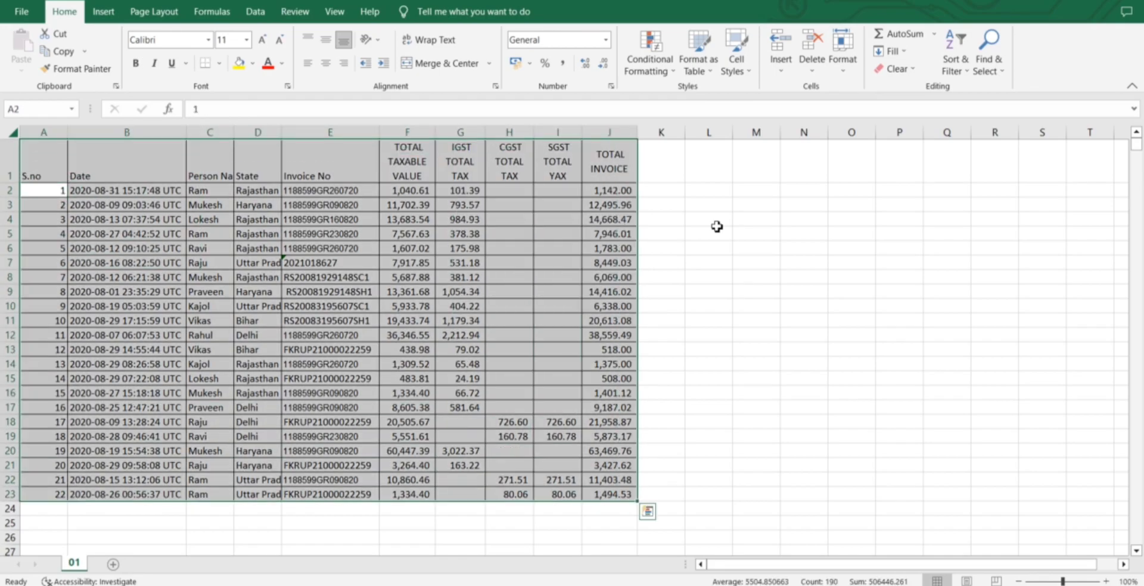
key(ctrl+c)
key(ctrl+q)
click(843, 177)
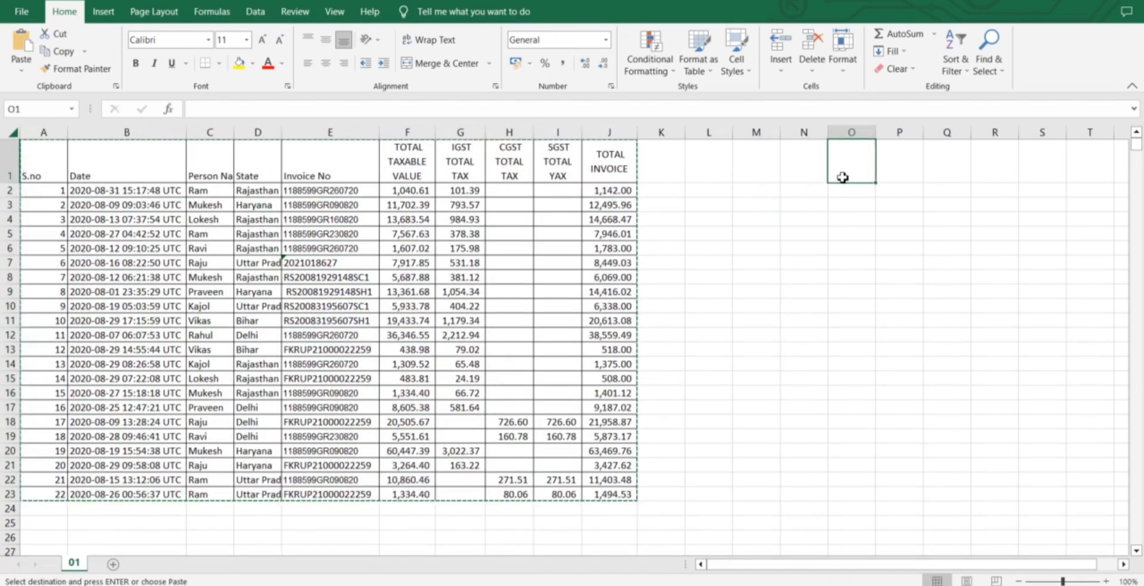
key(ctrl+v)
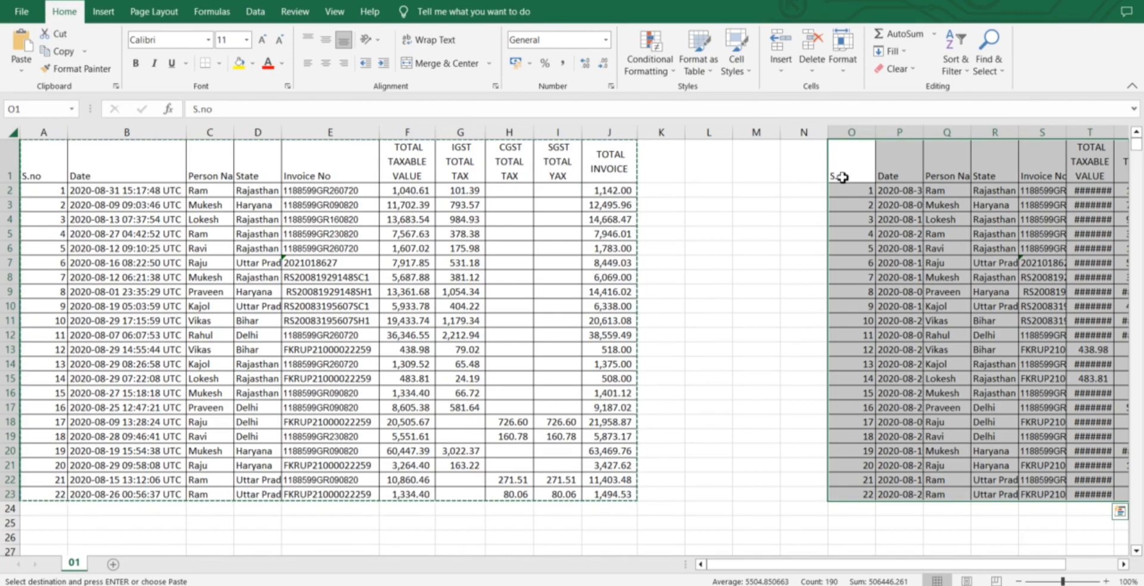
- Delete columns O to X containing the pasted table copy and return to the original table
key(Right)
key(Right)
key(Right)
key(Right)
key(Right)
key(Right)
key(Right)
key(Right)
key(Right)
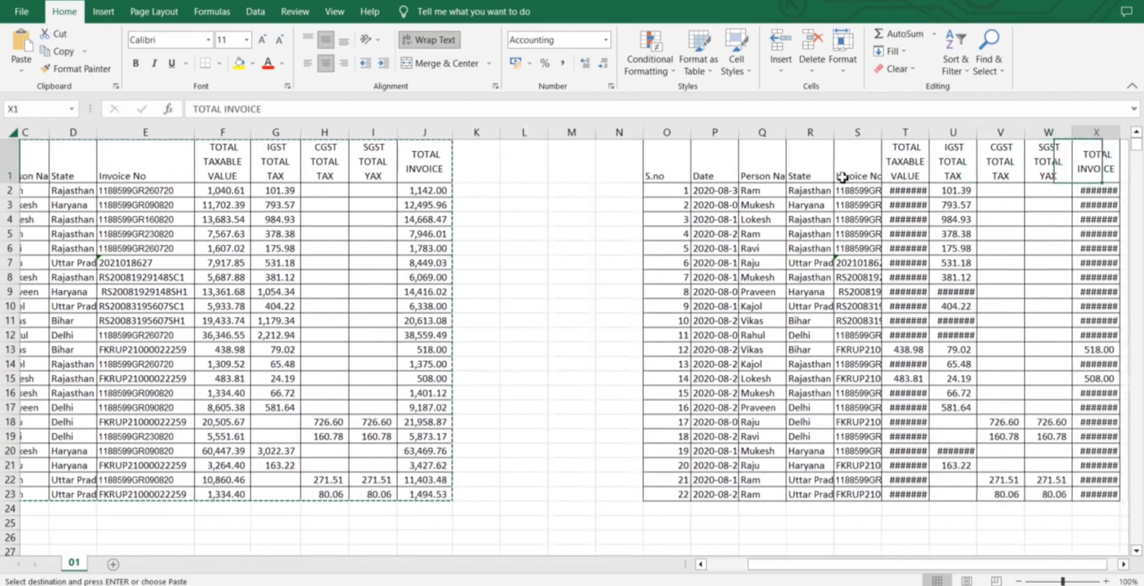
key(Right)
key(Right)
key(Left)
key(Left)
key(ctrl+shift+Left)
key(ctrl+shift+Down)
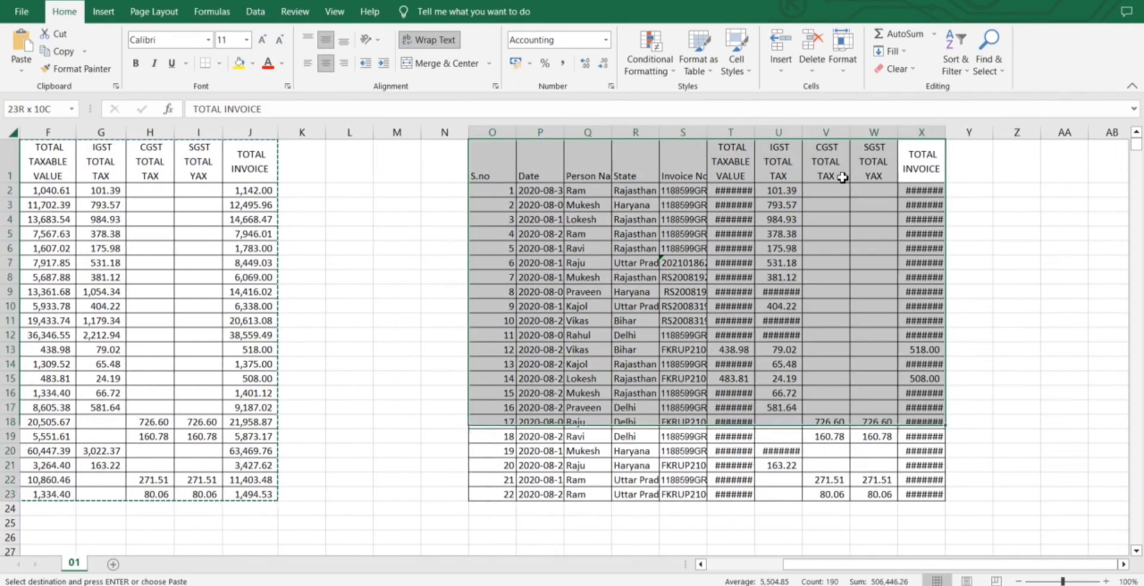
key(ctrl+space)
key(ctrl+minus)
key(ctrl+Left)
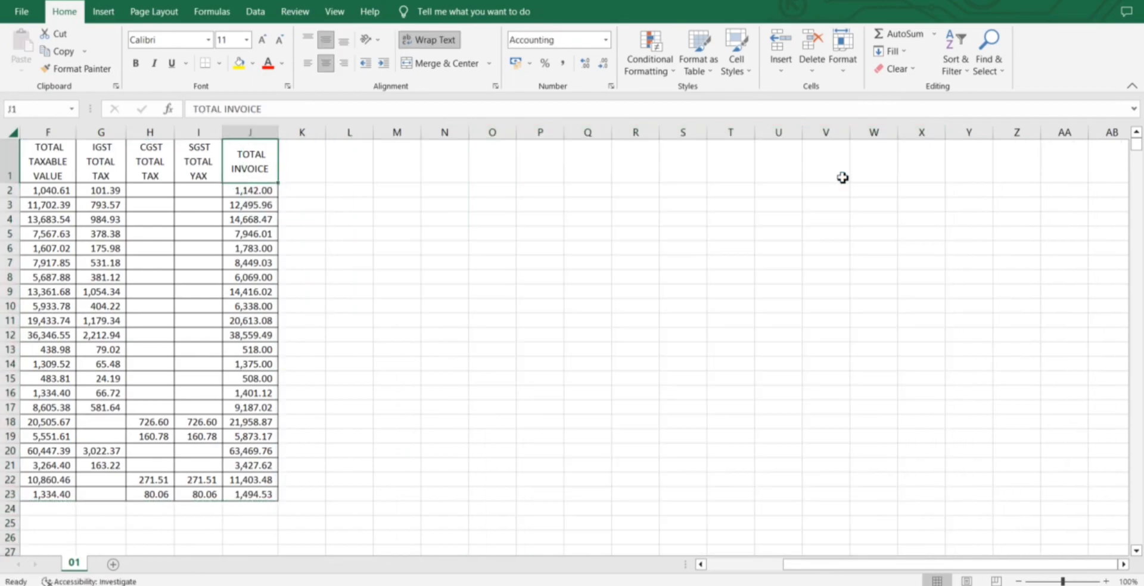
key(ctrl+Left)
key(Right)
key(ctrl+Down)
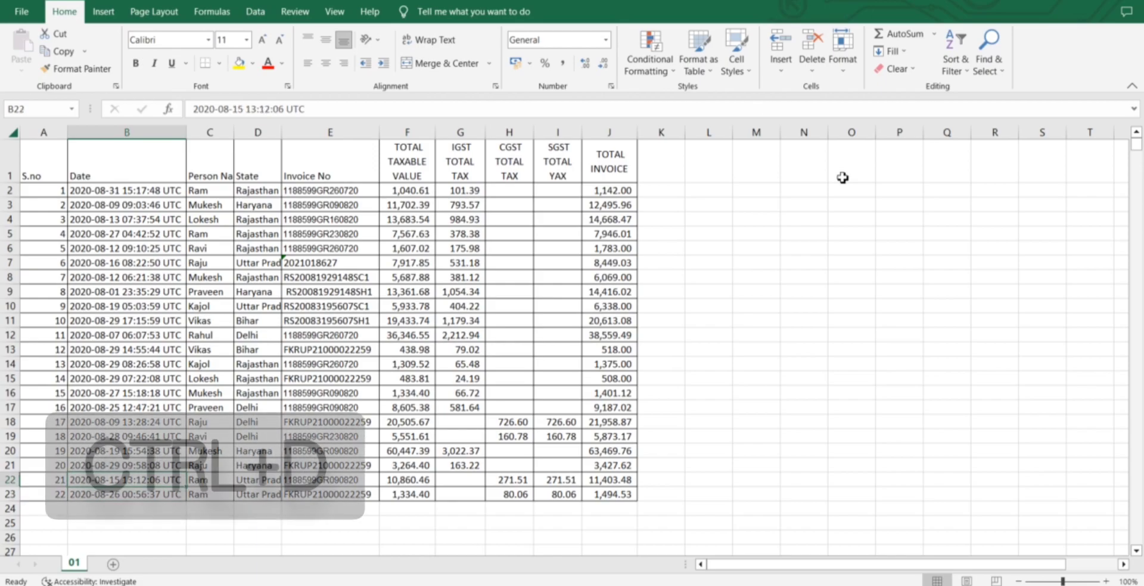
key(ctrl+Up)
key(ctrl+Down)
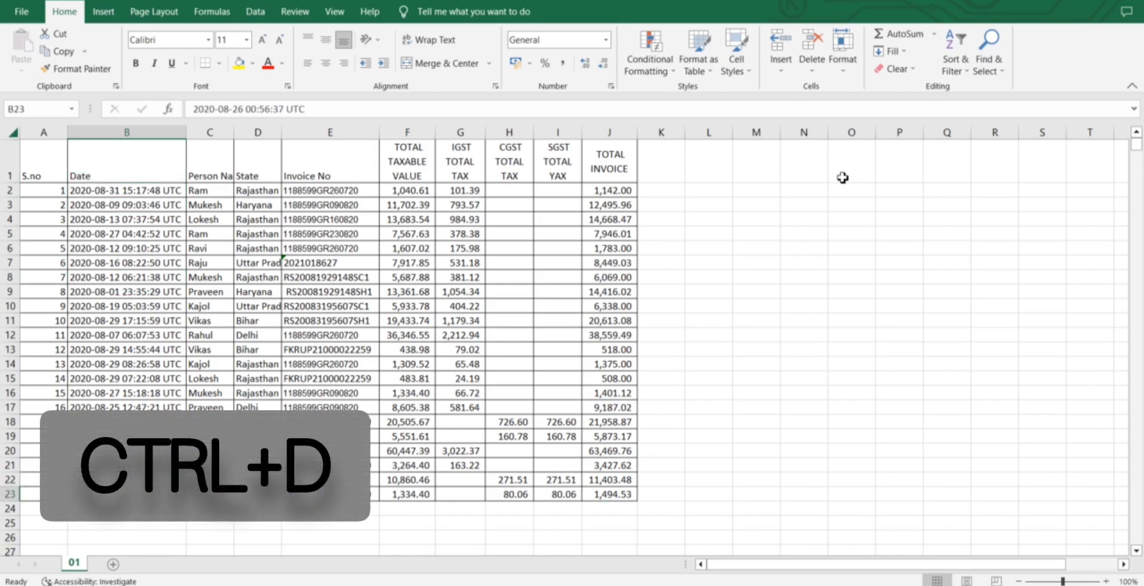
key(Down)
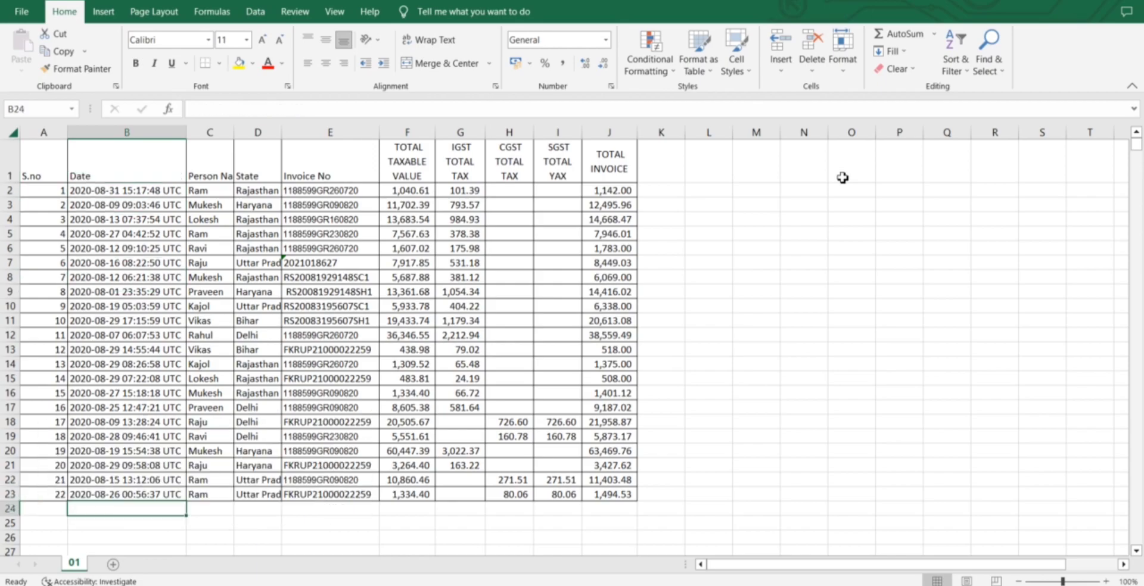
key(Right)
key(Right)
key(Right)
key(Right)
key(Right)
key(Right)
key(Right)
key(Right)
key(Right)
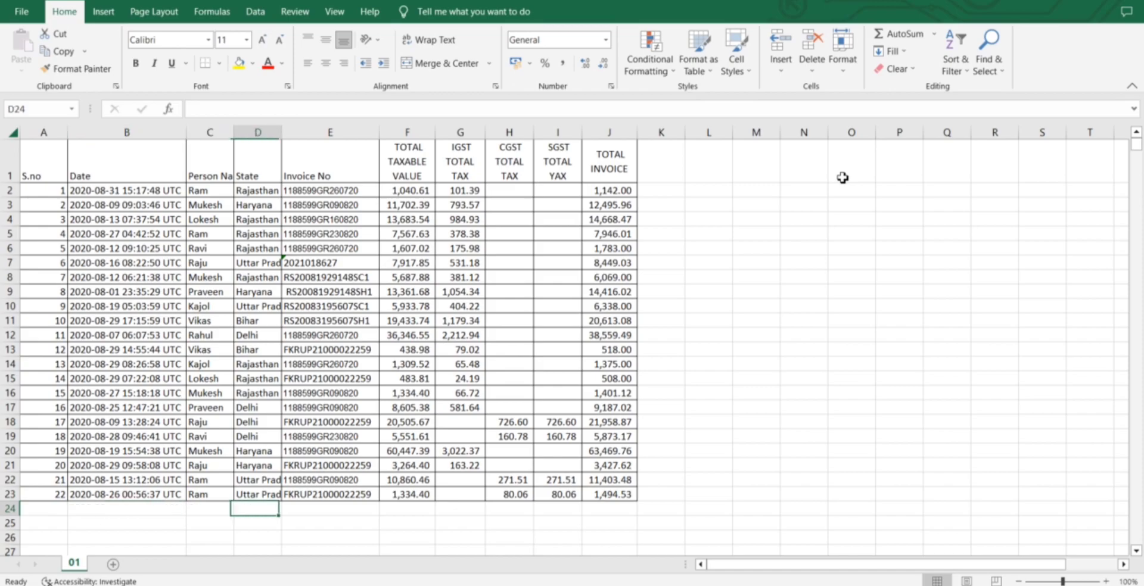
key(Left)
key(Left)
key(Left)
key(Left)
key(Left)
key(Left)
key(Left)
key(Left)
key(Left)
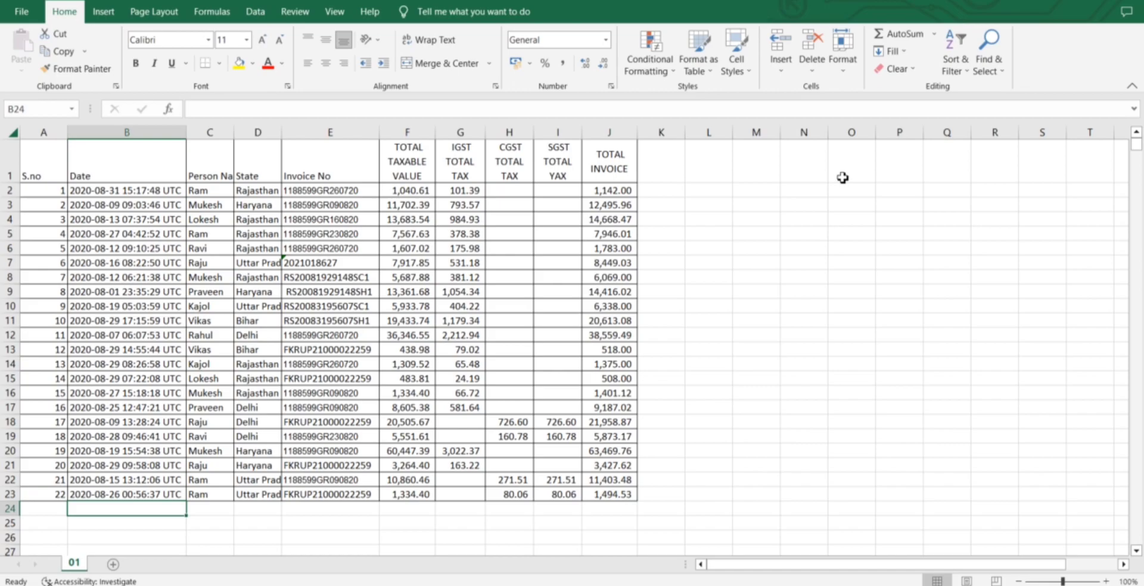
key(Down)
key(Down)
key(Down)
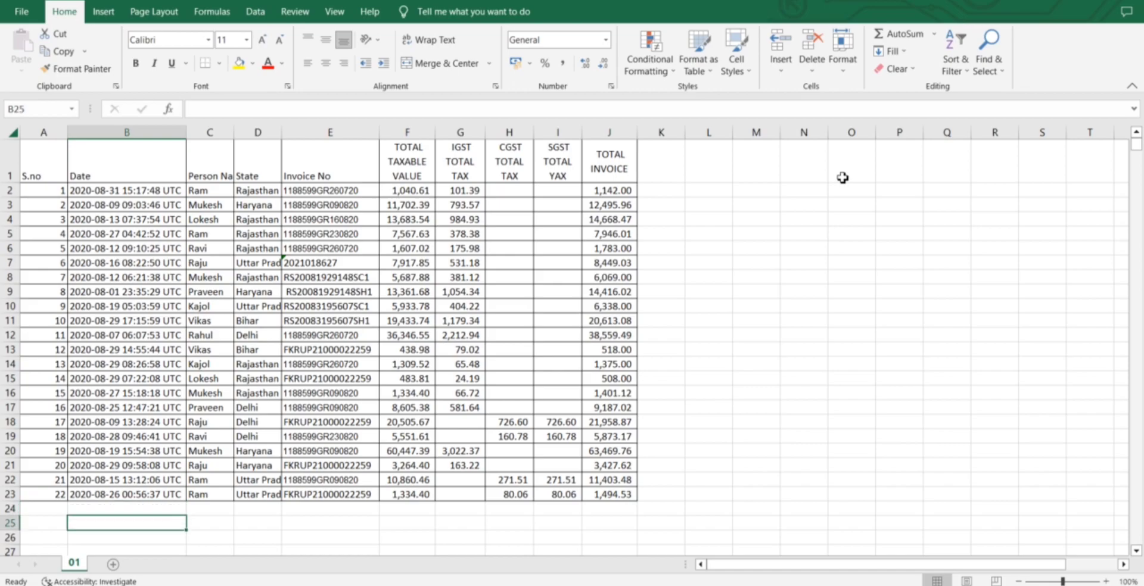
key(ctrl+Up)
key(Down)
key(Down)
key(Down)
key(Down)
key(Down)
key(Down)
key(Down)
key(Down)
- Fill cell B24, just below the Date column's last entry, with the value from B23
key(ctrl+Up)
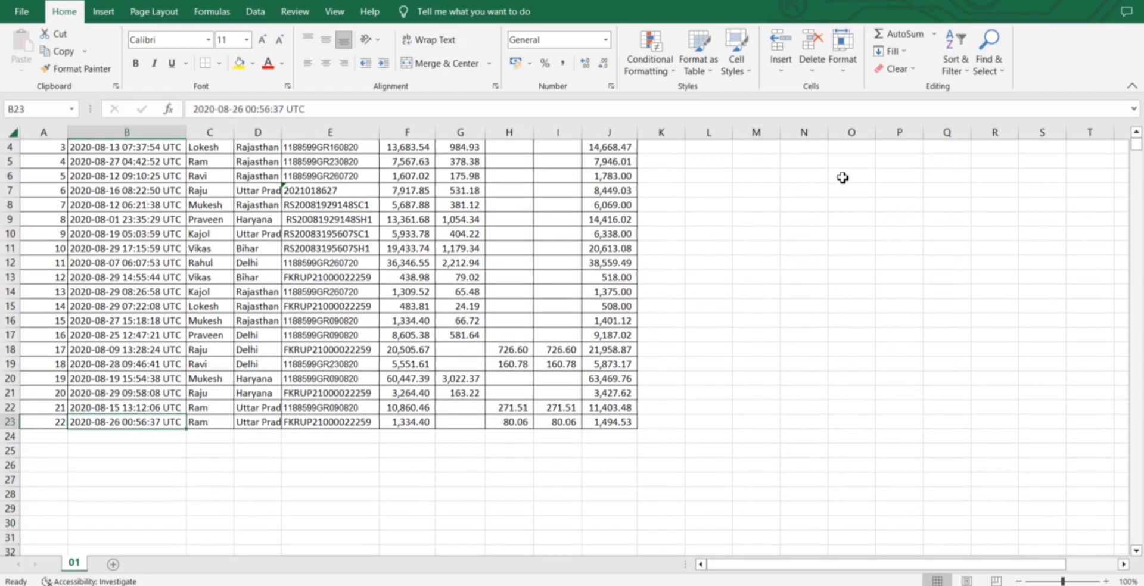
key(Down)
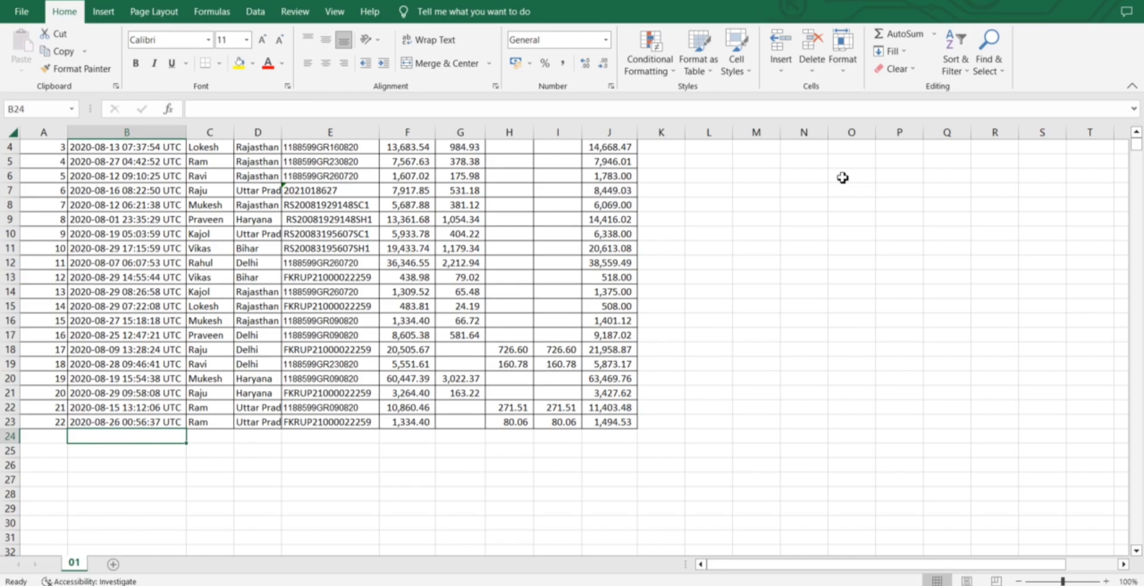
key(ctrl+d)
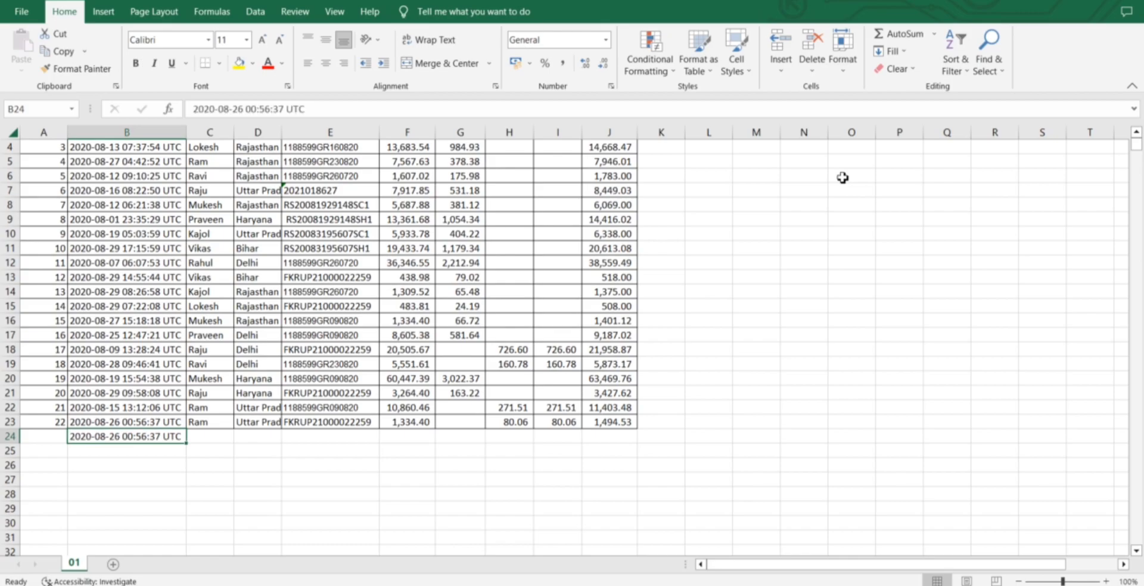
key(Down)
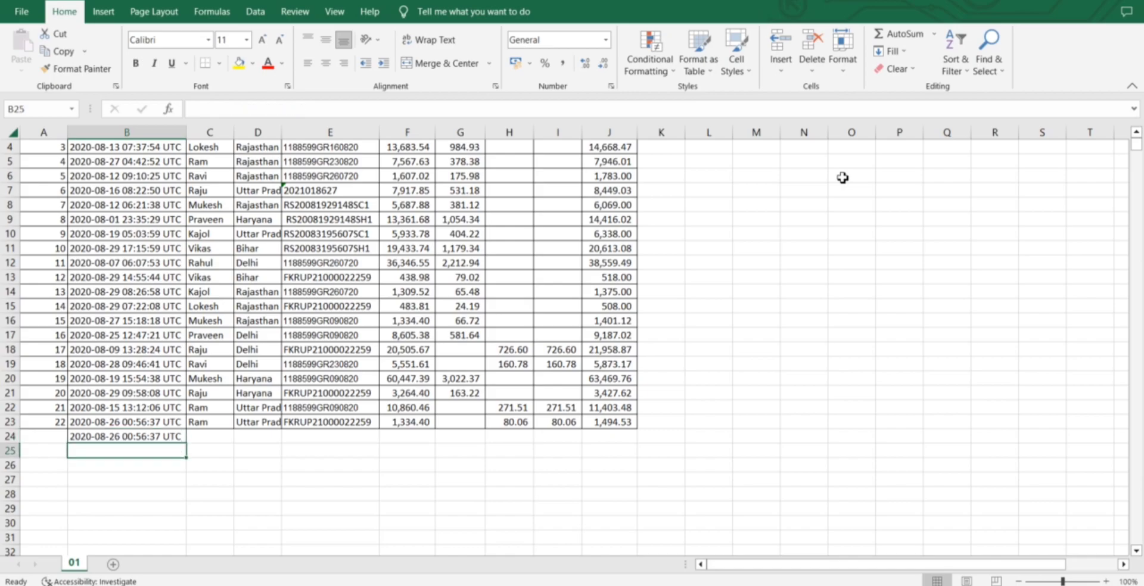
- Fill cells B25 to B28 one by one with the date value from the cell above
key(ctrl+d)
key(Down)
key(ctrl+d)
key(Down)
key(ctrl+d)
key(Down)
key(ctrl+d)
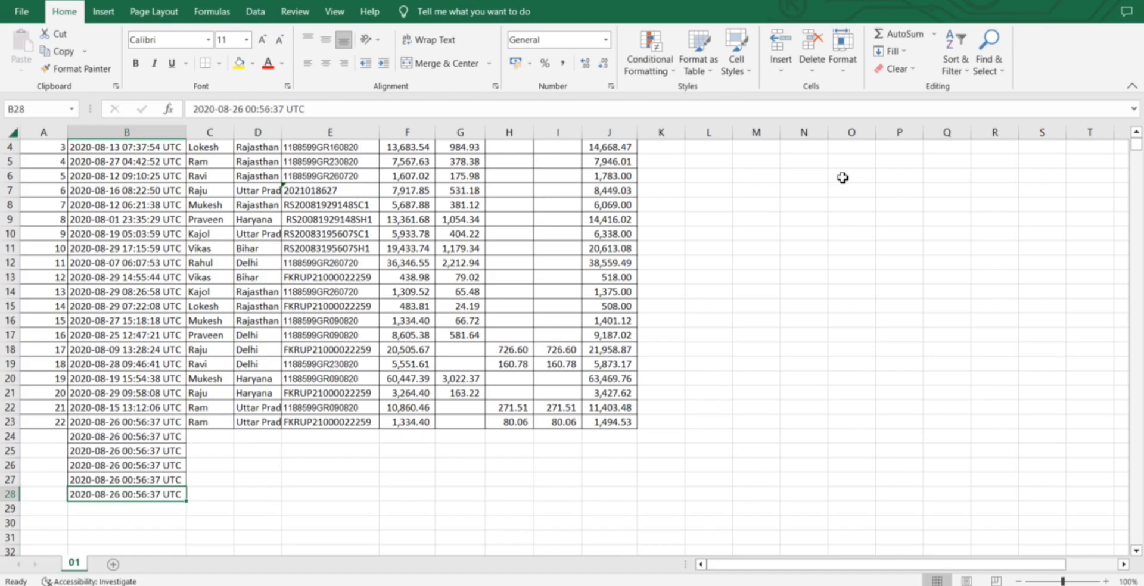
- Undo all the date fills below the table in column B and return to cell A1
key(ctrl+z)
key(ctrl+z)
key(ctrl+z)
key(ctrl+z)
key(ctrl+z)
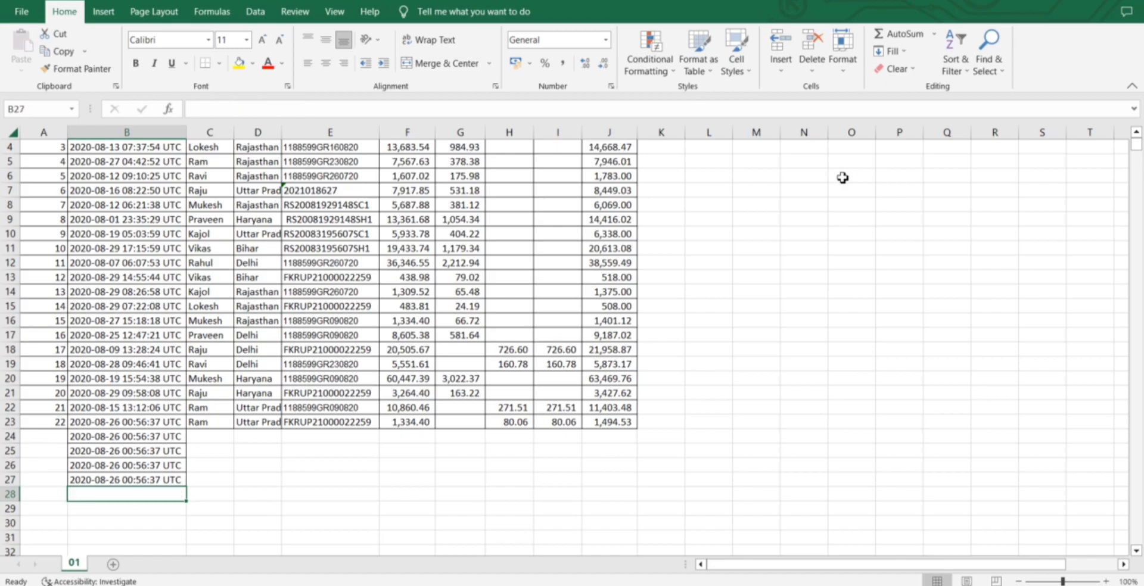
key(ctrl+Home)
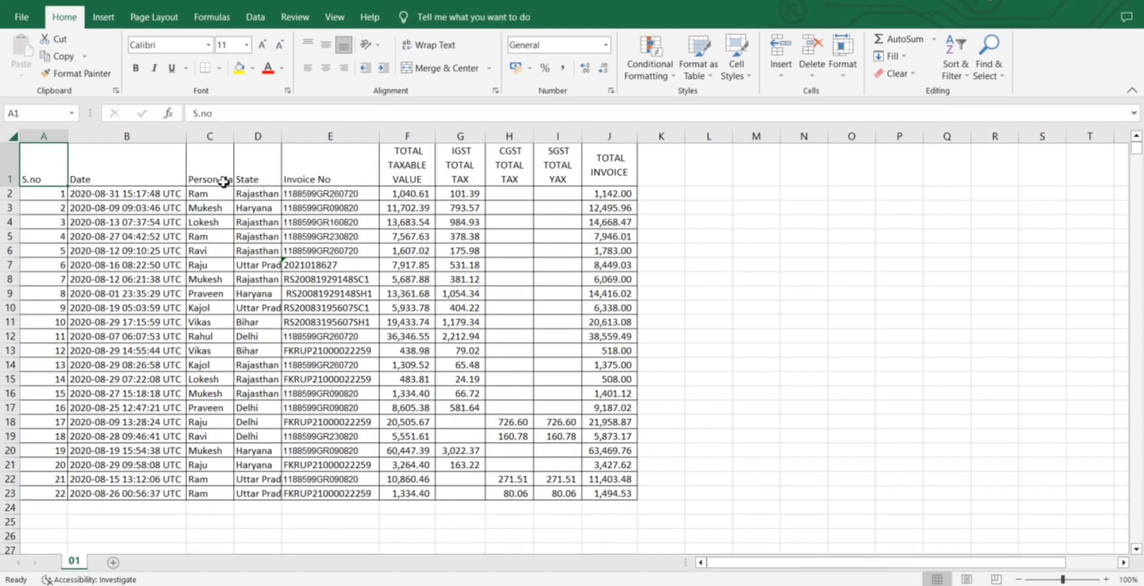
- Search the sheet for the person's name held in cell C2 and step repeatedly through the matching cells
key(ctrl+f)
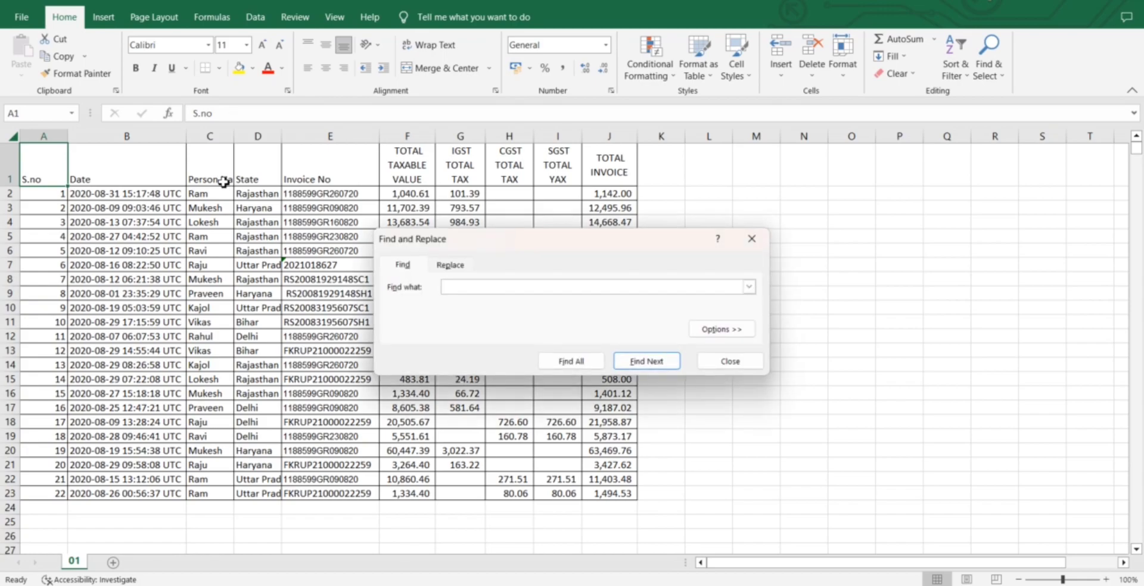
text(ram)
key(Return)
key(Return)
key(Return)
key(Return)
key(Return)
key(Return)
key(Return)
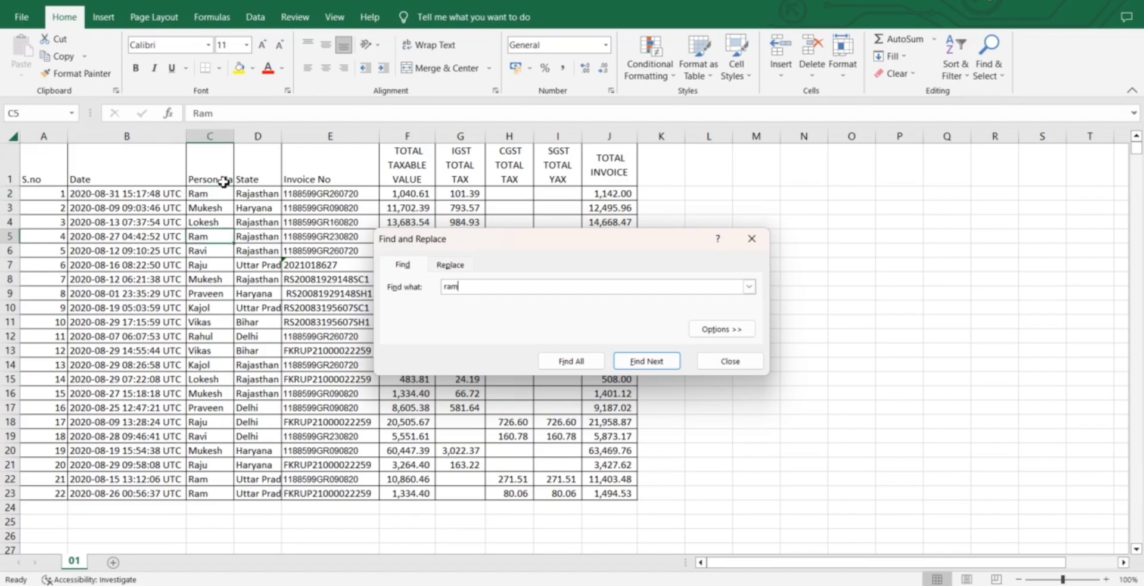
key(Return)
key(Return)
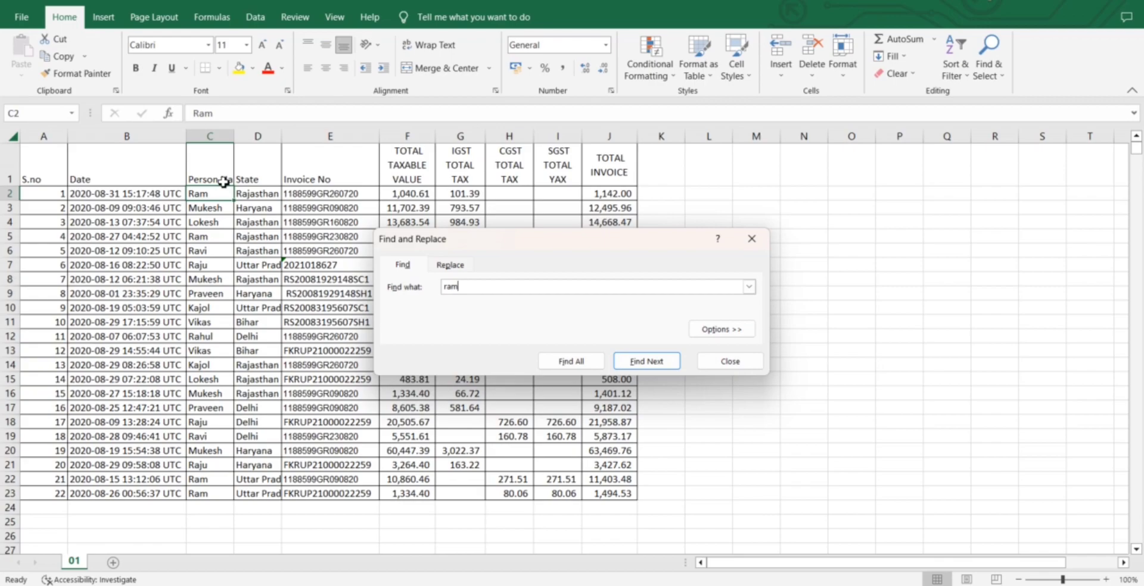
key(Return)
key(Return)
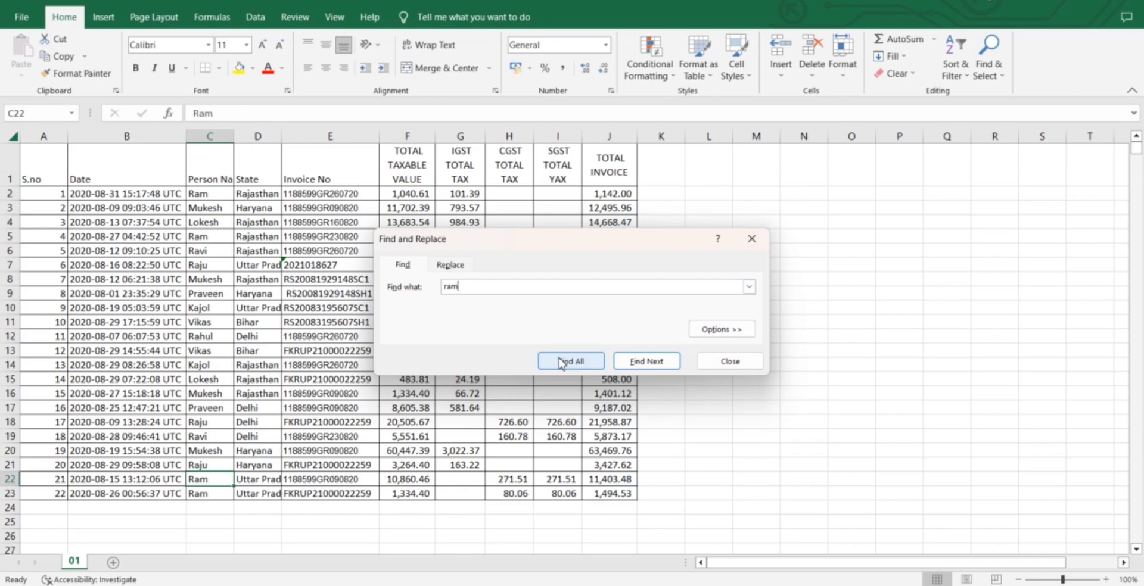
- List all matches for the searched name, go through the listed cells, and close the search
click(561, 362)
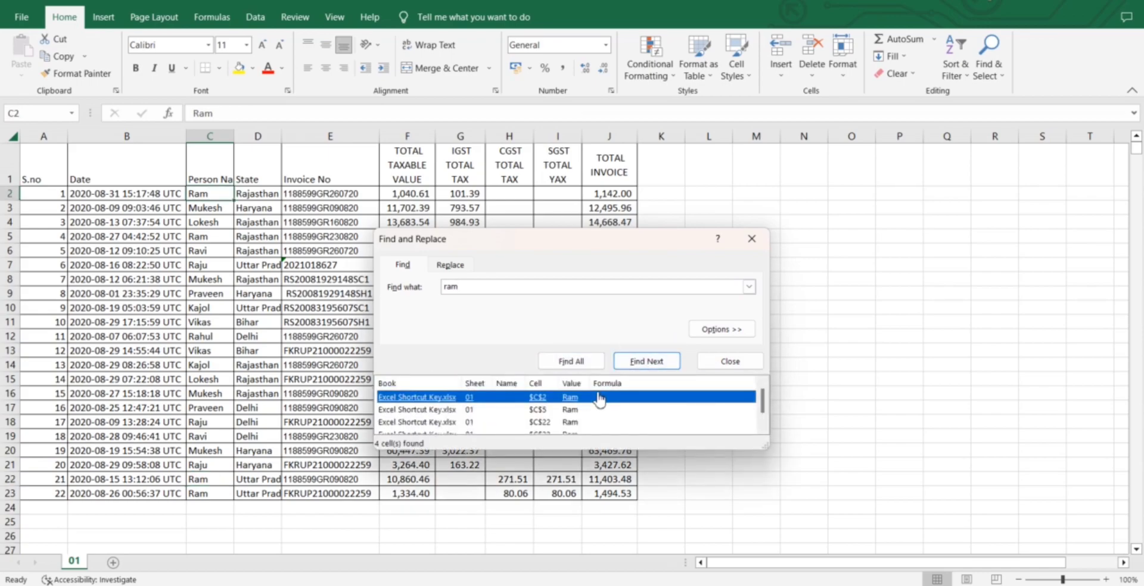
key(Down)
key(Down)
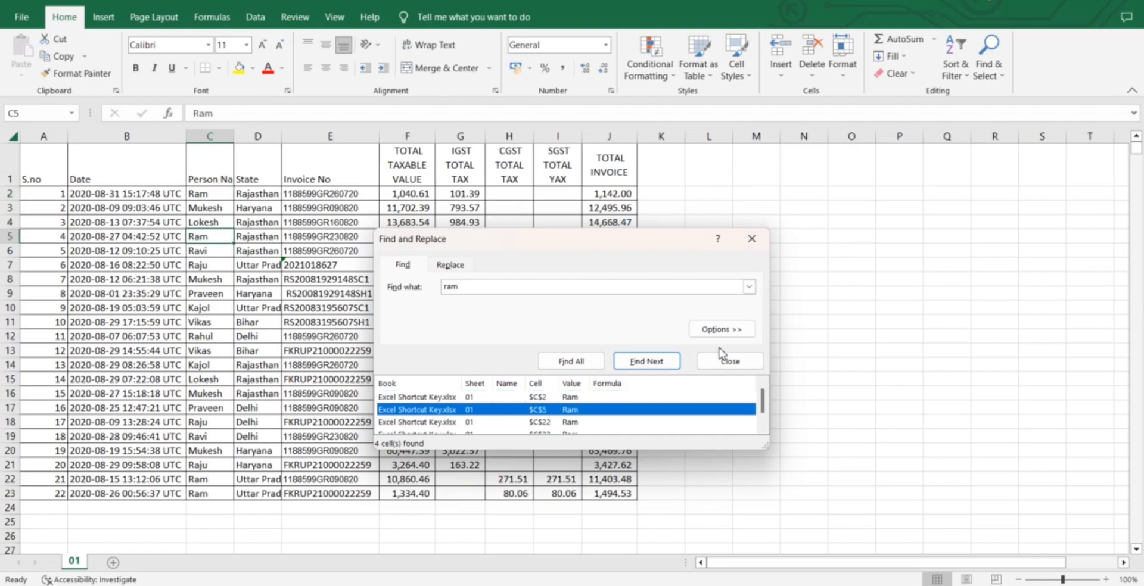
key(Down)
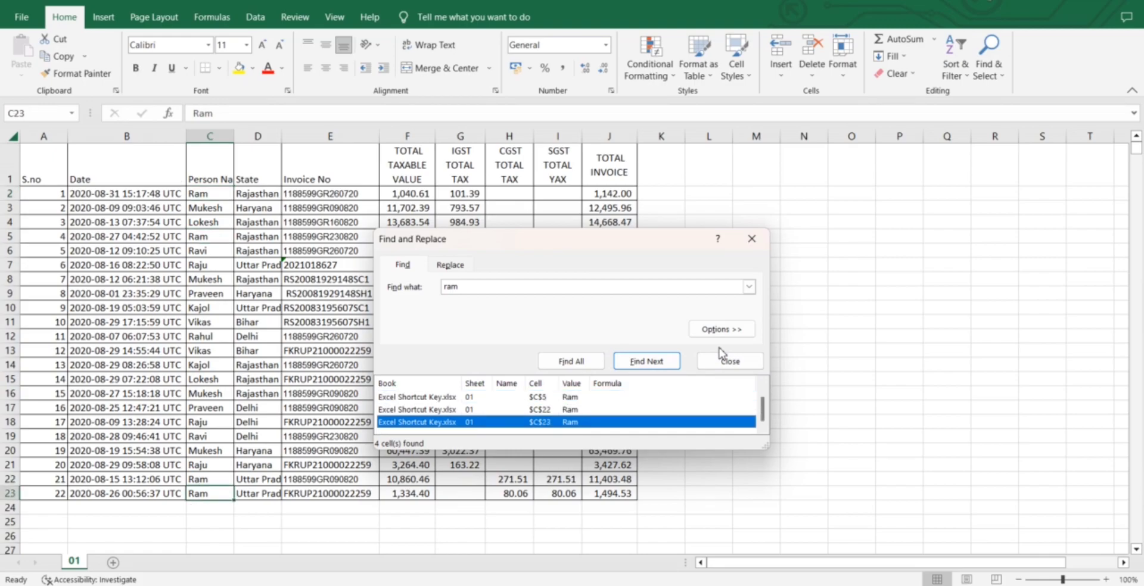
click(752, 239)
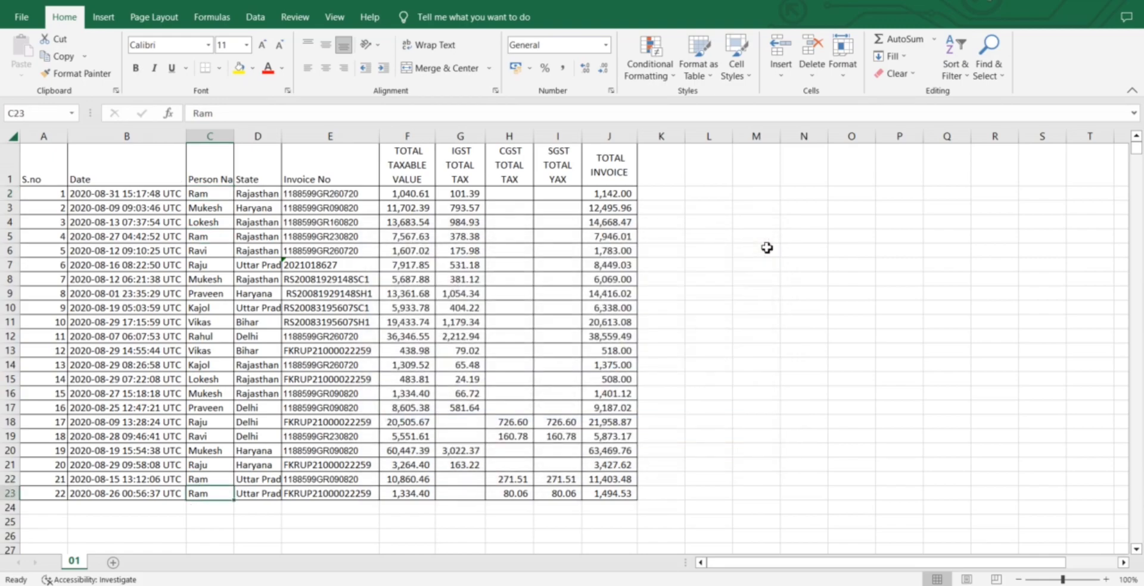
- Replace every occurrence of the person's name in cell C23 with a different name and close the replace dialog
key(ctrl+h)
key(ctrl+h)
text(ran]m)
key(BackSpace)
key(BackSpace)
key(BackSpace)
text(m)
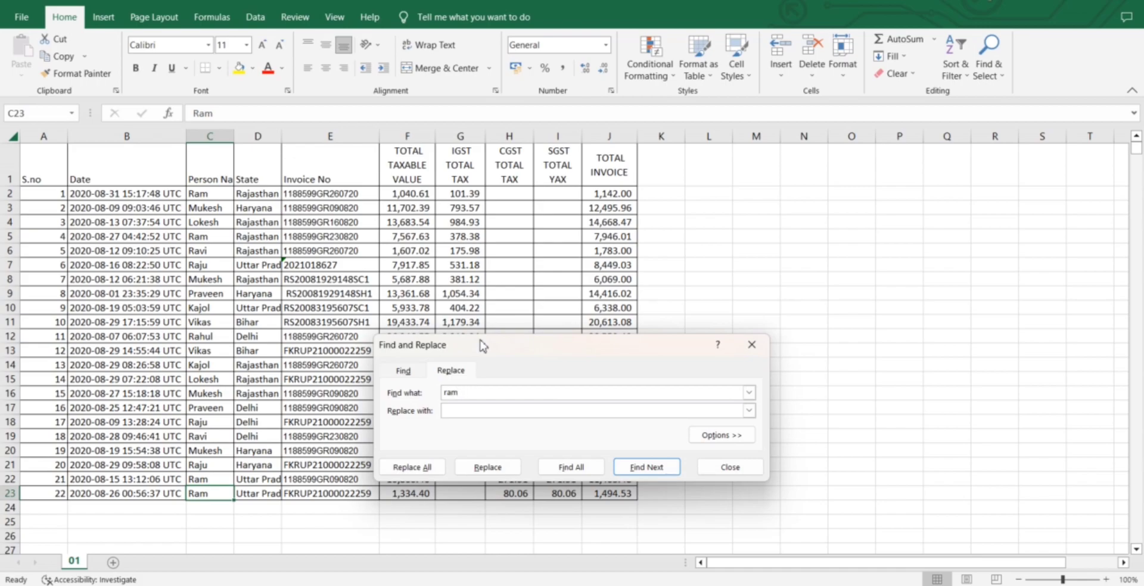
key(Tab)
text(Shyam)
click(438, 473)
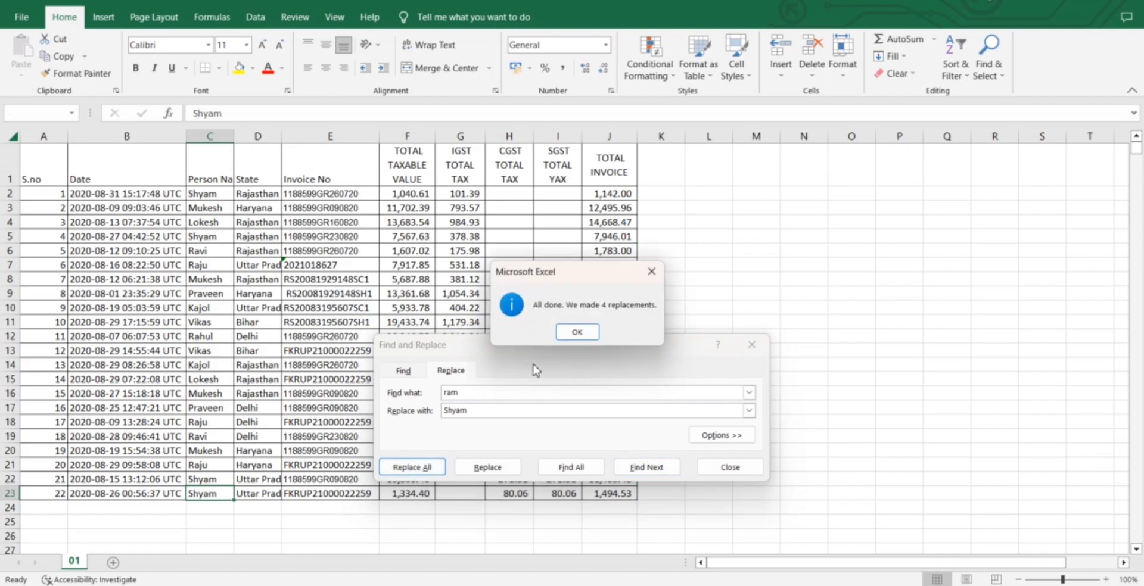
click(578, 332)
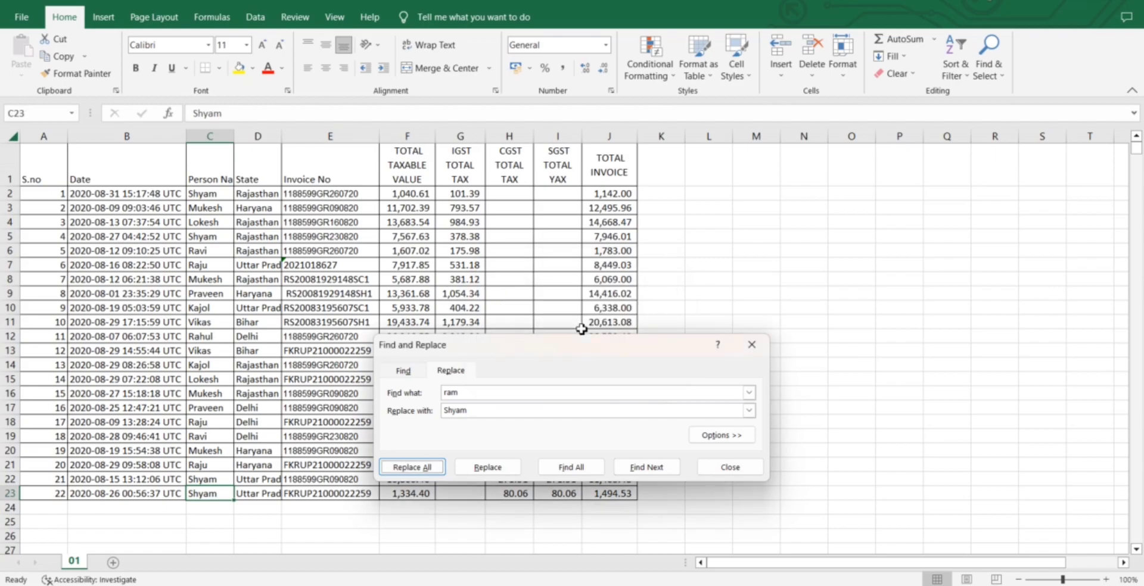
click(752, 345)
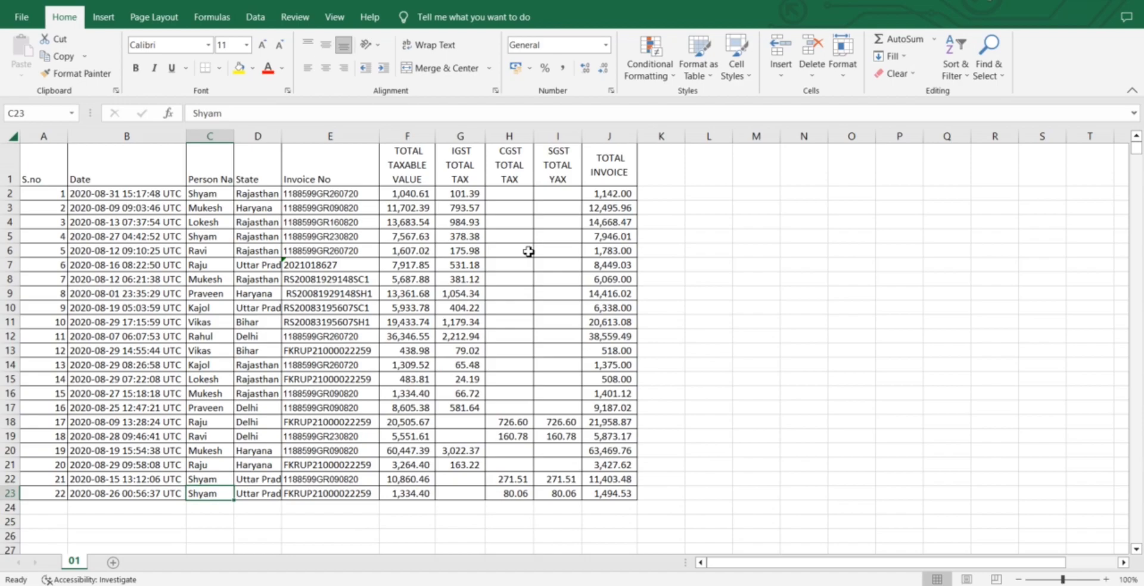
- Search the sheet again for the original name to check that no occurrence is left
click(528, 251)
key(ctrl+f)
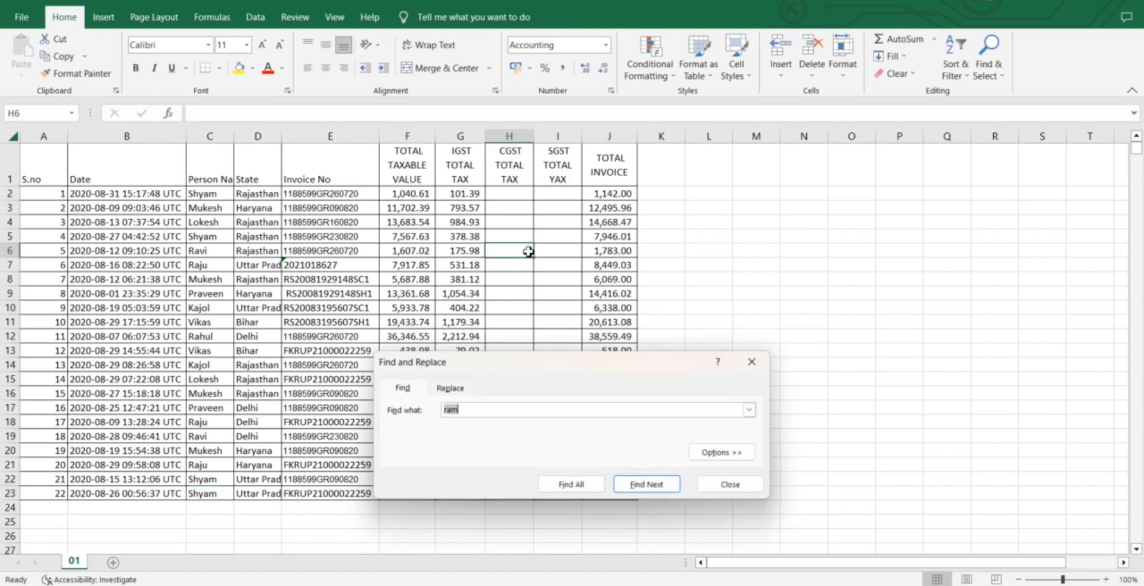
key(Return)
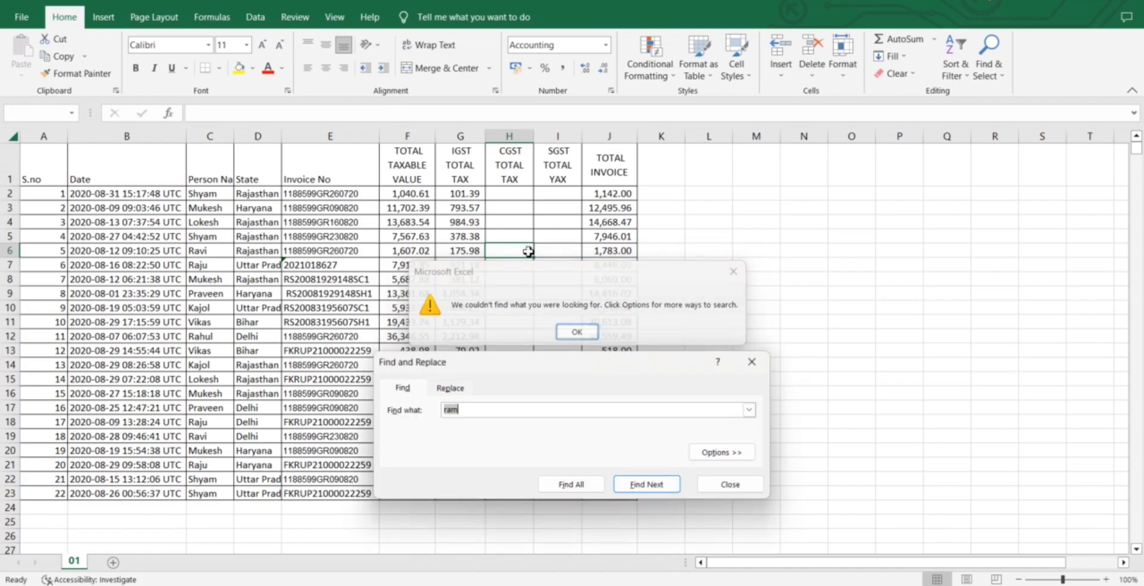
key(Return)
- Search for the replacement name, step through the matching cells in the Person Name column, and close the search
text(shyam)
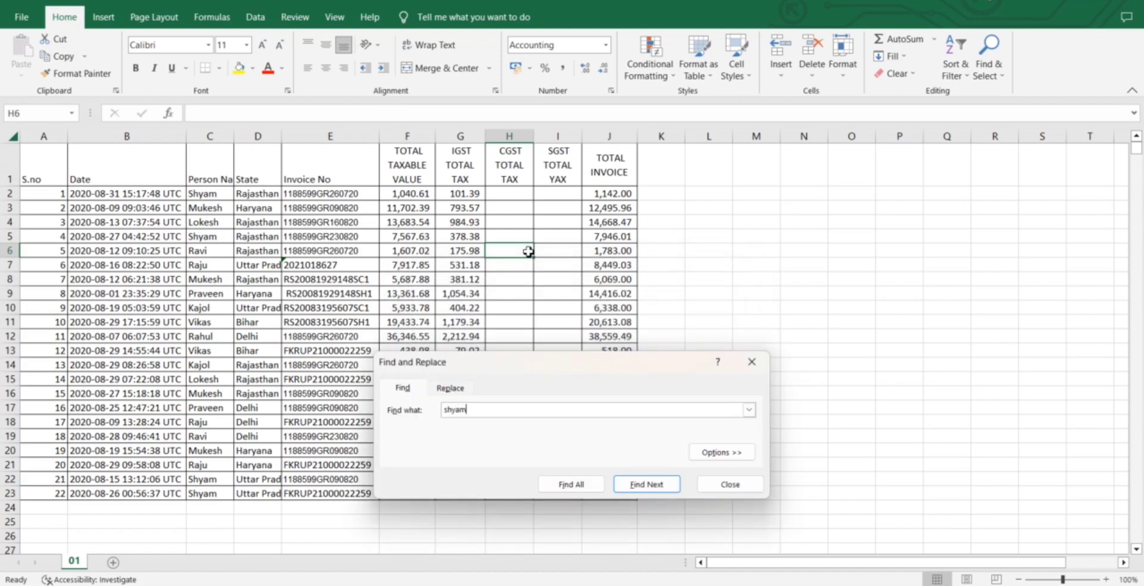
key(Return)
key(Return)
key(Return)
key(Return)
key(Return)
key(Return)
key(Return)
key(Return)
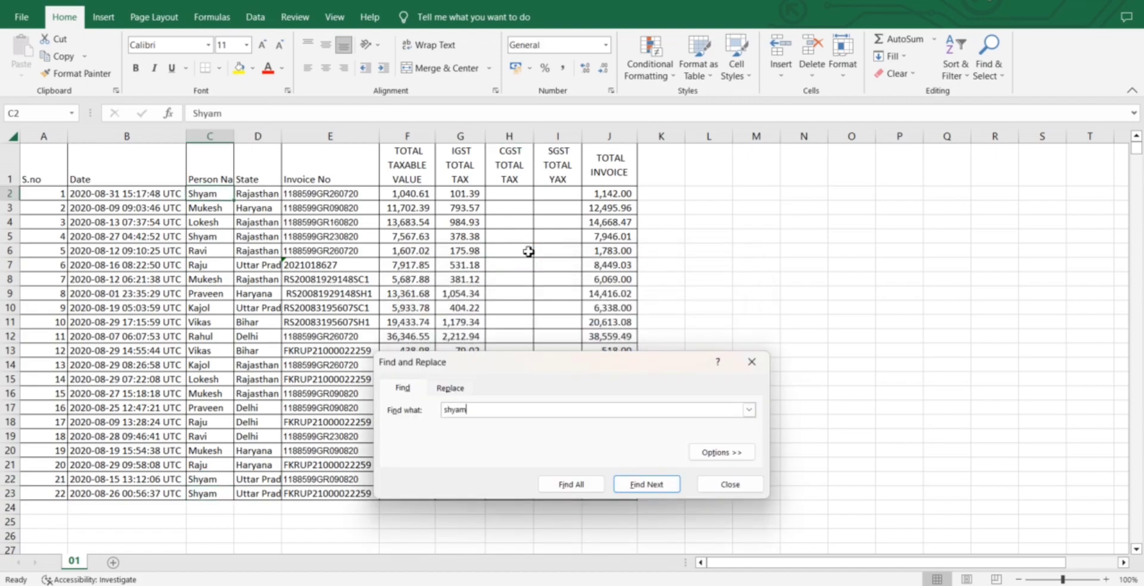
key(Return)
key(Return)
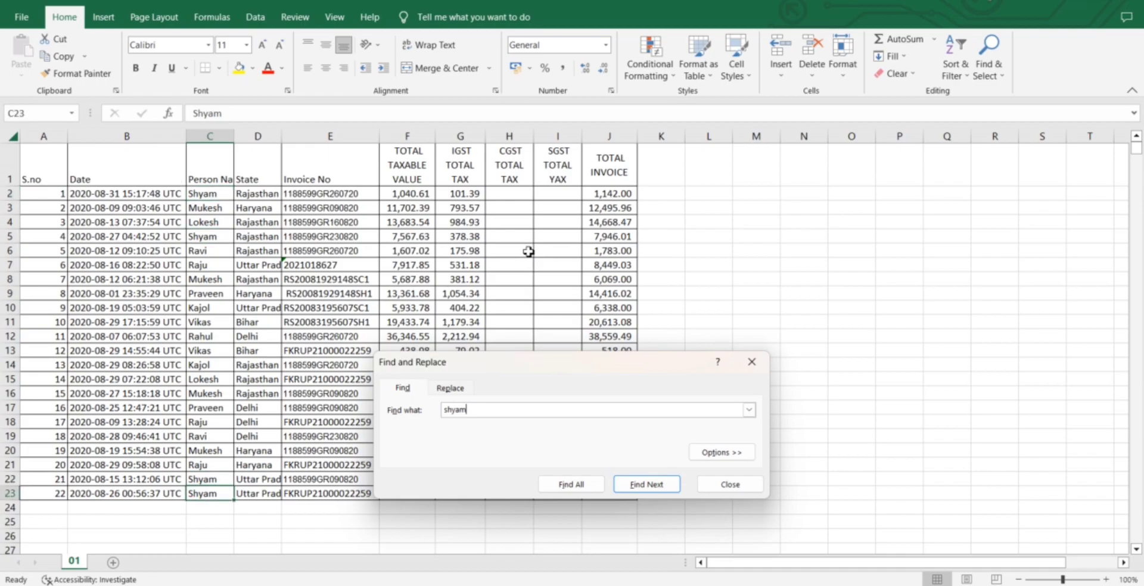
key(Return)
key(Return)
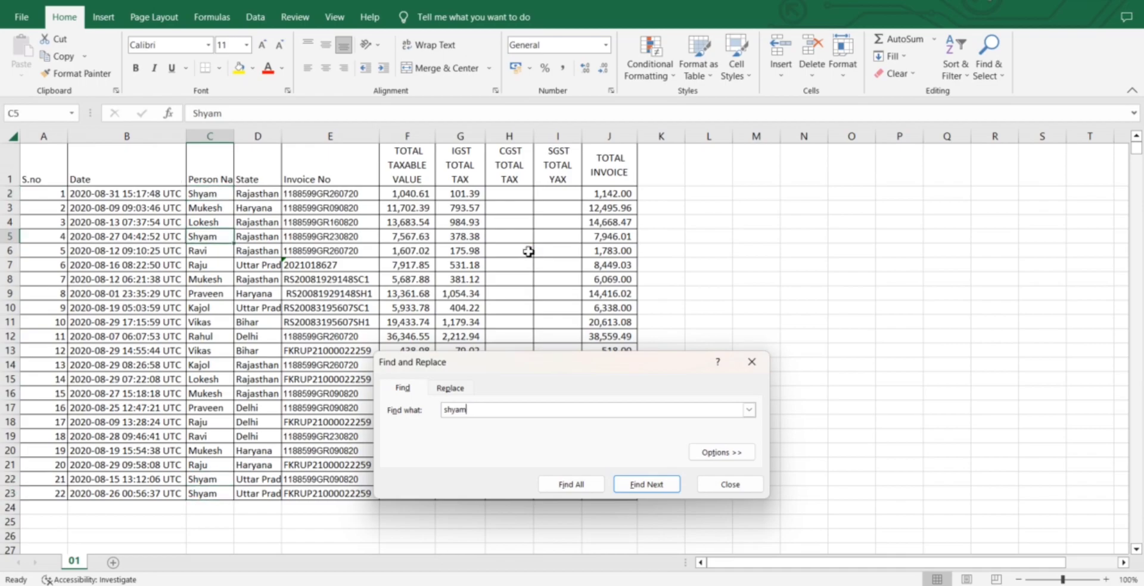
key(Escape)
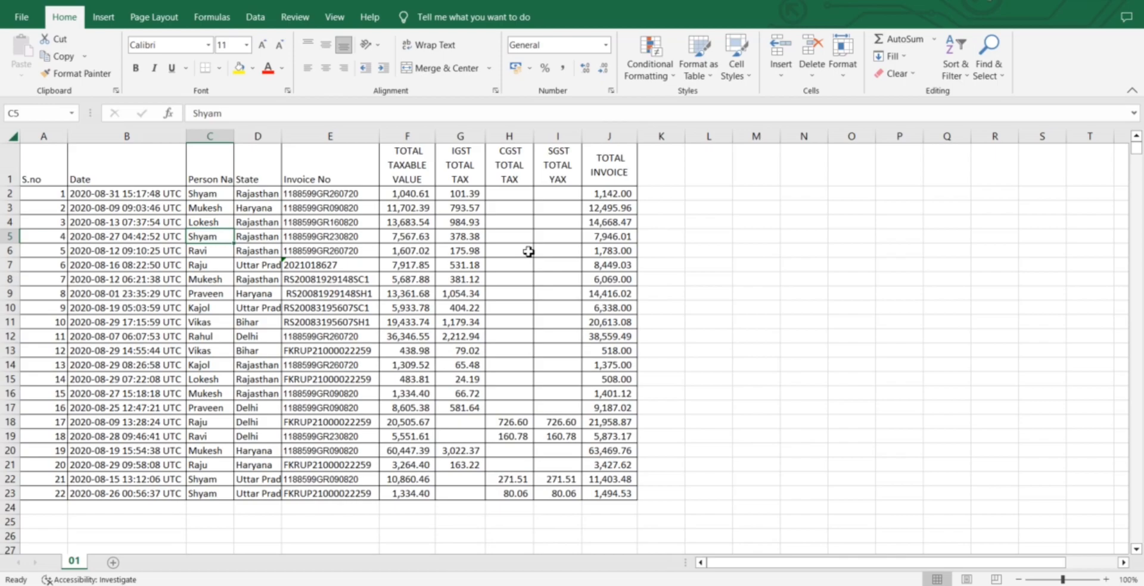
- Review the Insert Hyperlink options for cell C5, including Browsed Pages and Place in This Document, without adding a link
key(ctrl+k)
key(ctrl+k)
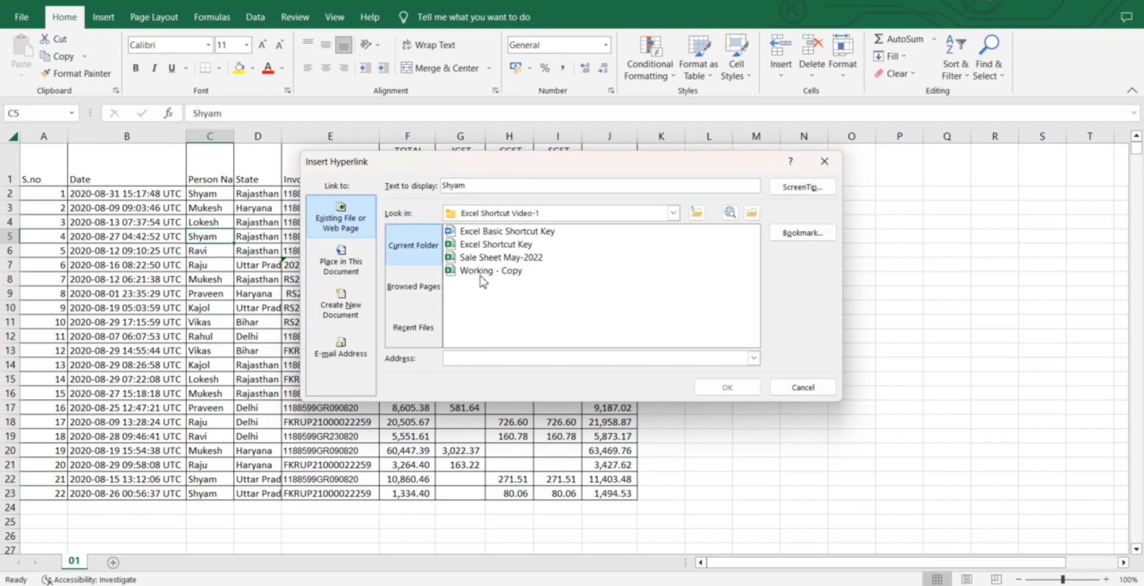
click(426, 281)
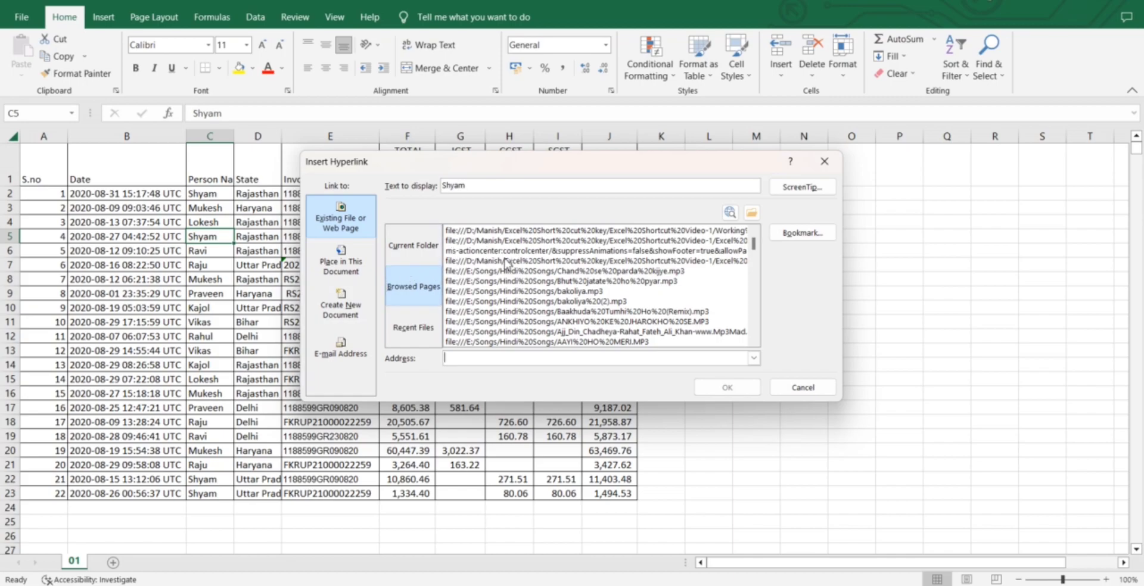
click(343, 271)
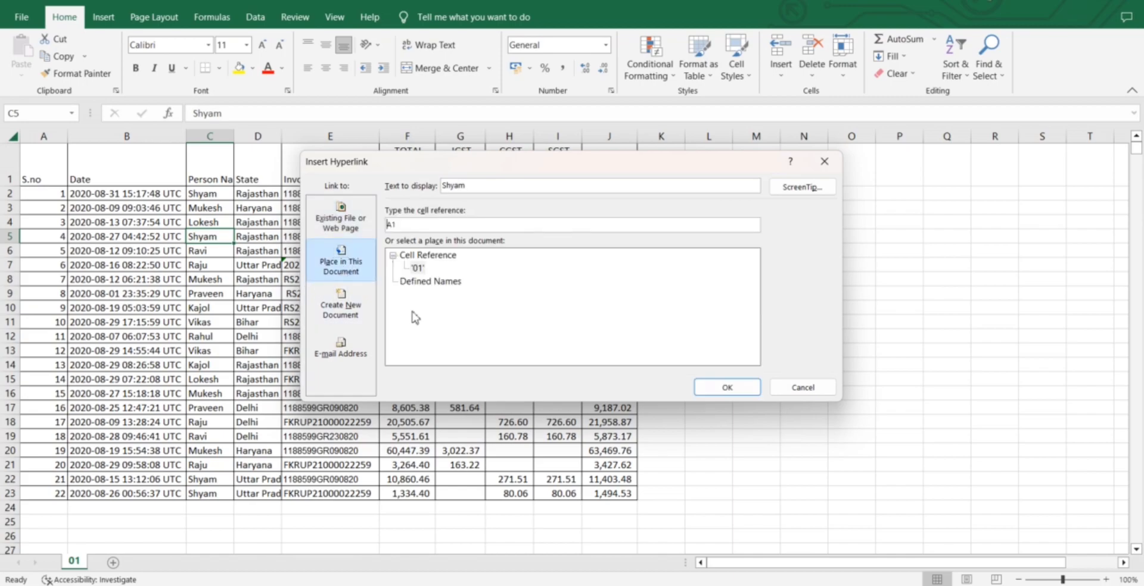
click(340, 221)
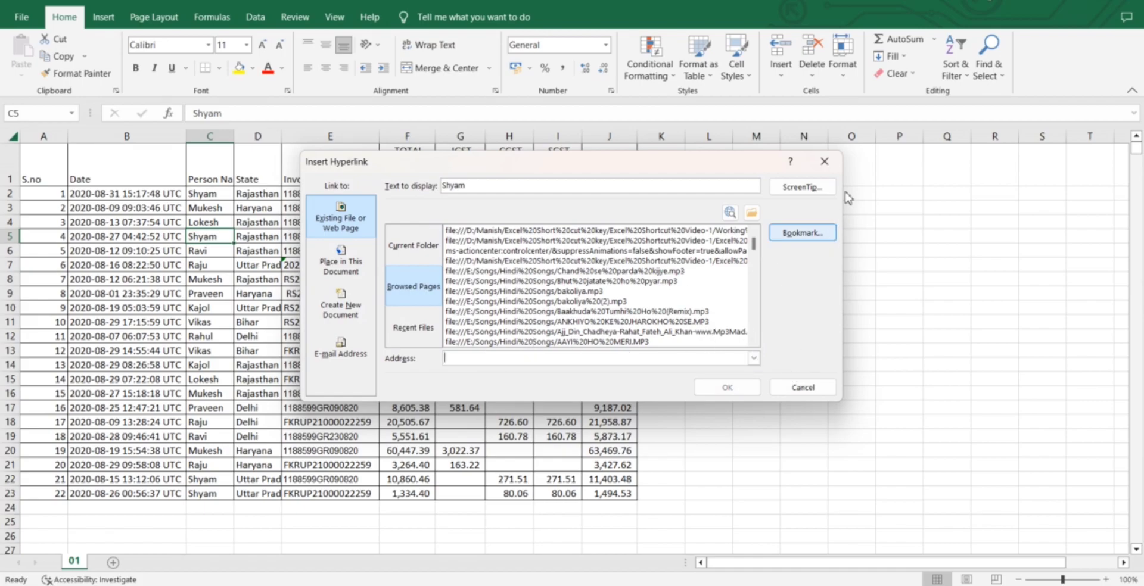
click(825, 161)
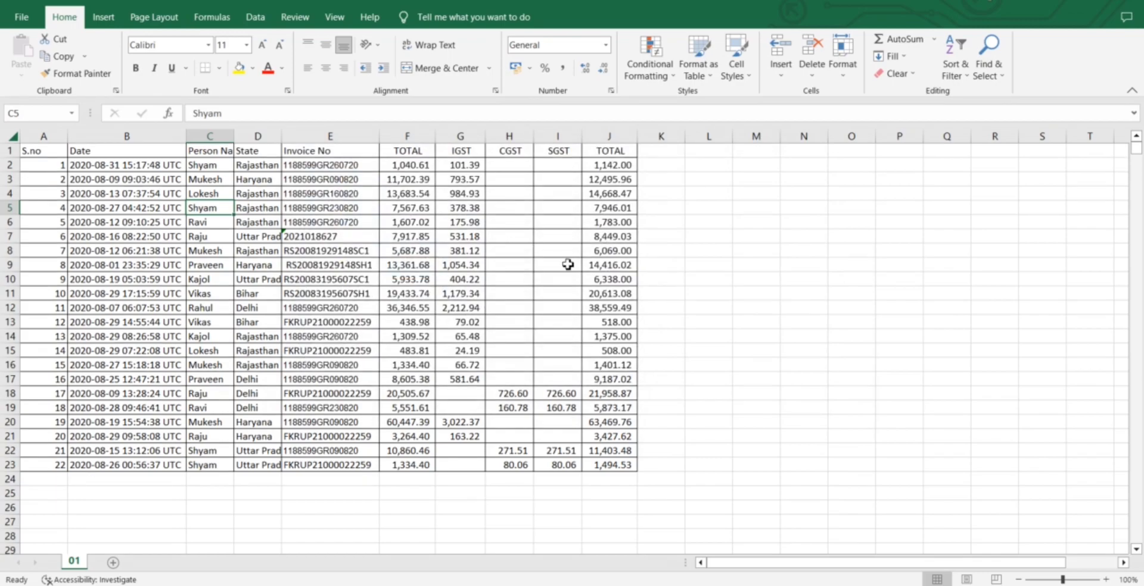
- Convert the data range A1:J23 into a table with headers and select cell C5
key(ctrl+l)
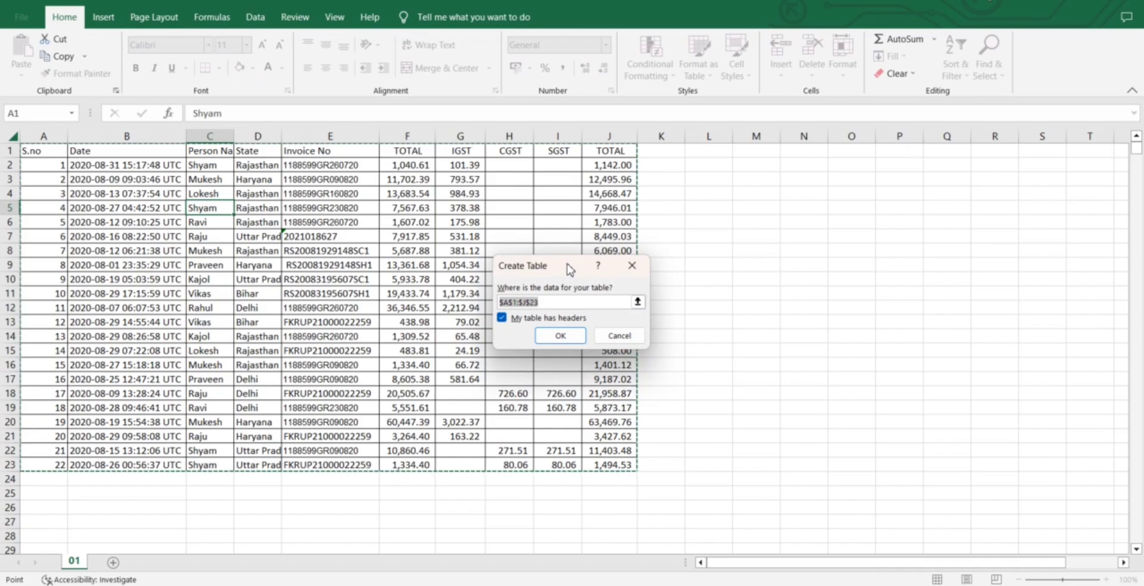
click(560, 336)
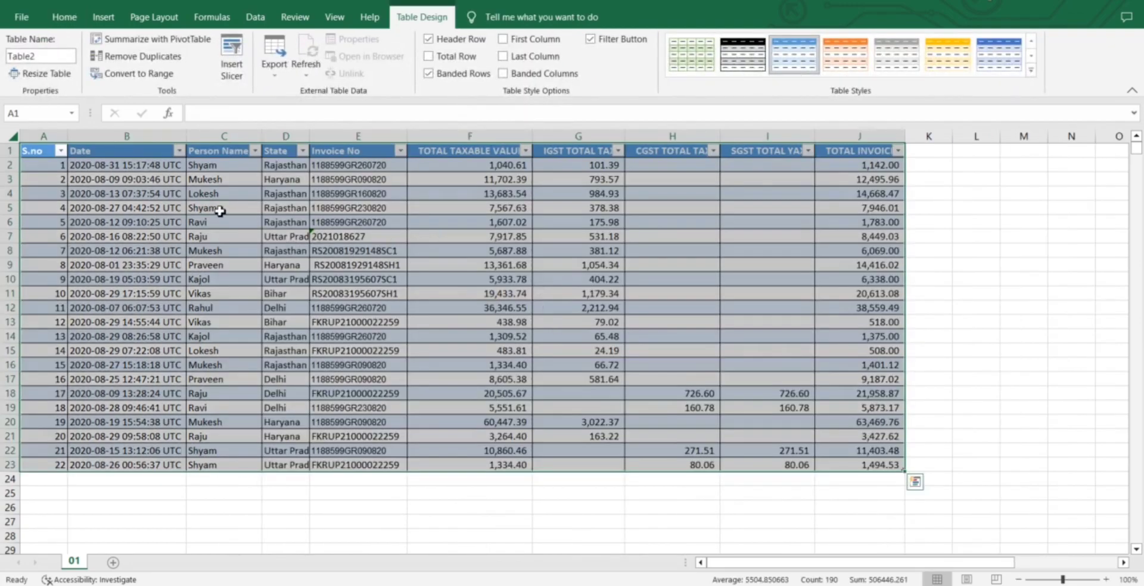
click(216, 209)
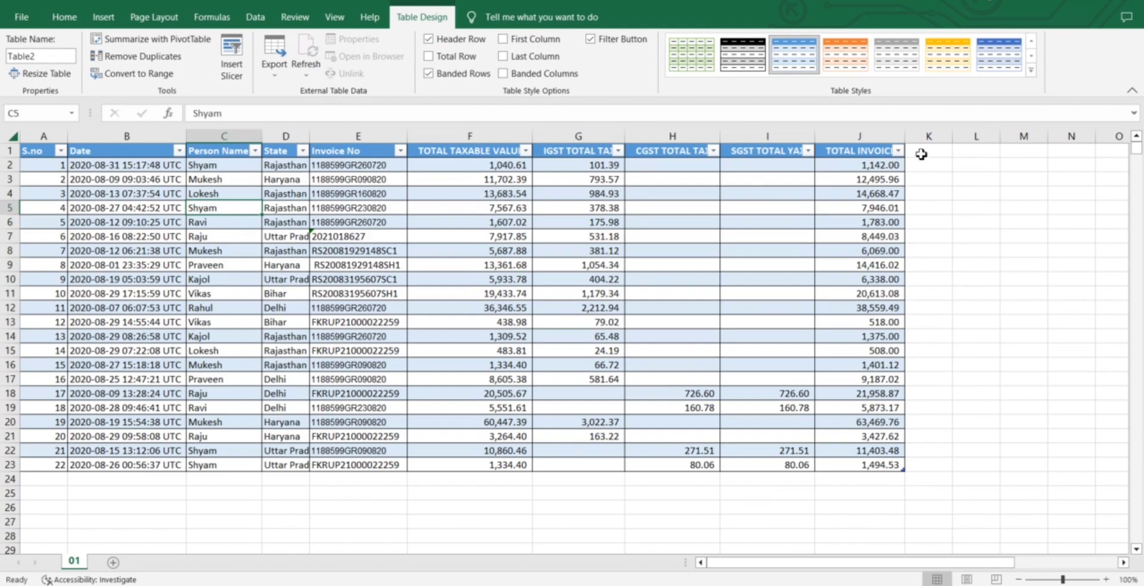
- View the filter options of the TOTAL INVOICE column and undo the table creation
click(898, 151)
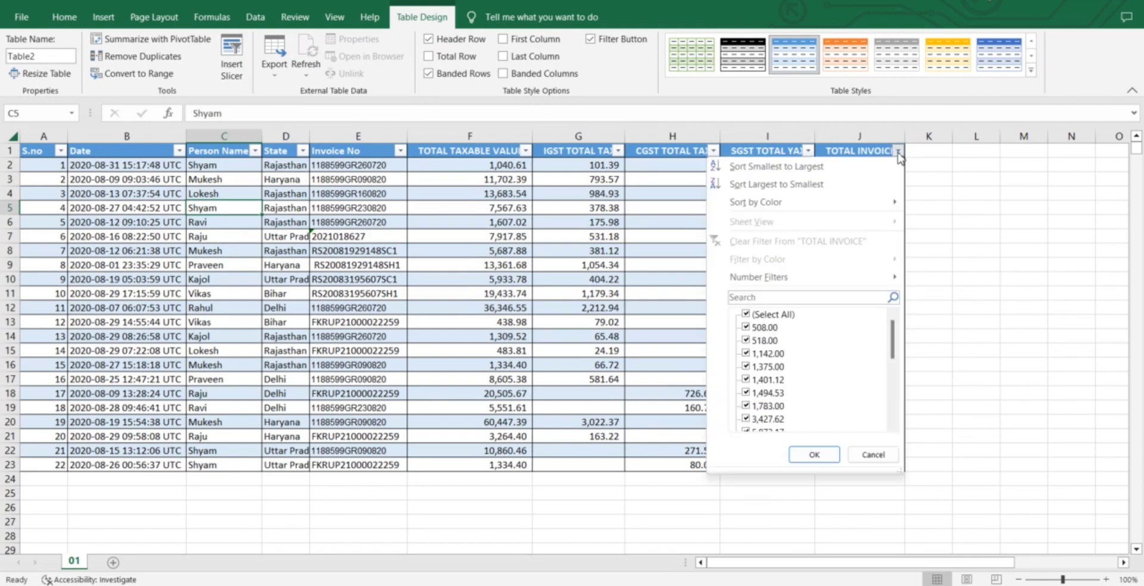
click(685, 198)
click(514, 241)
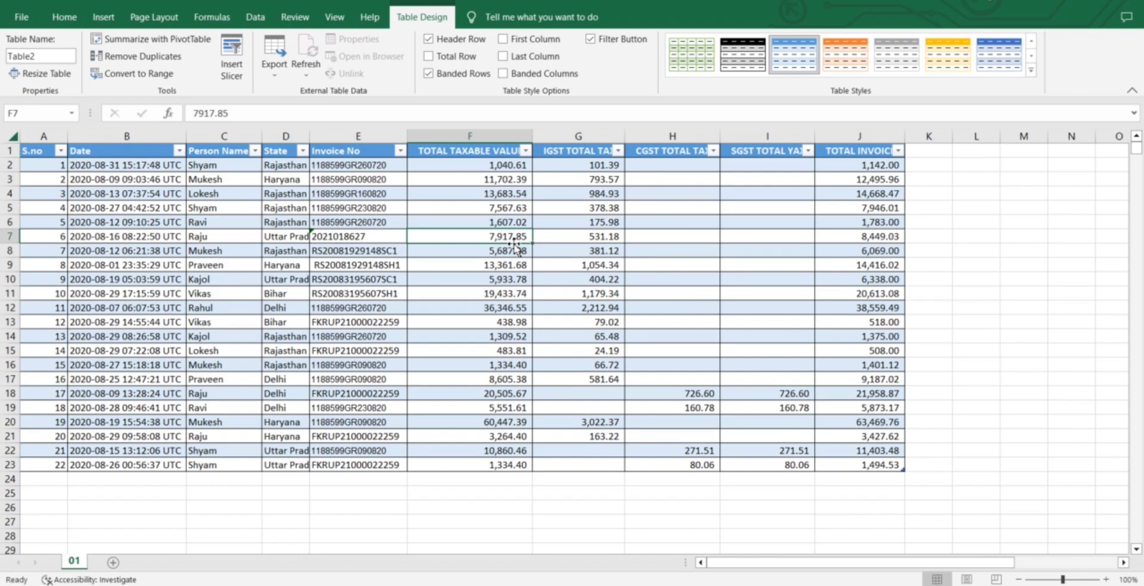
key(ctrl+z)
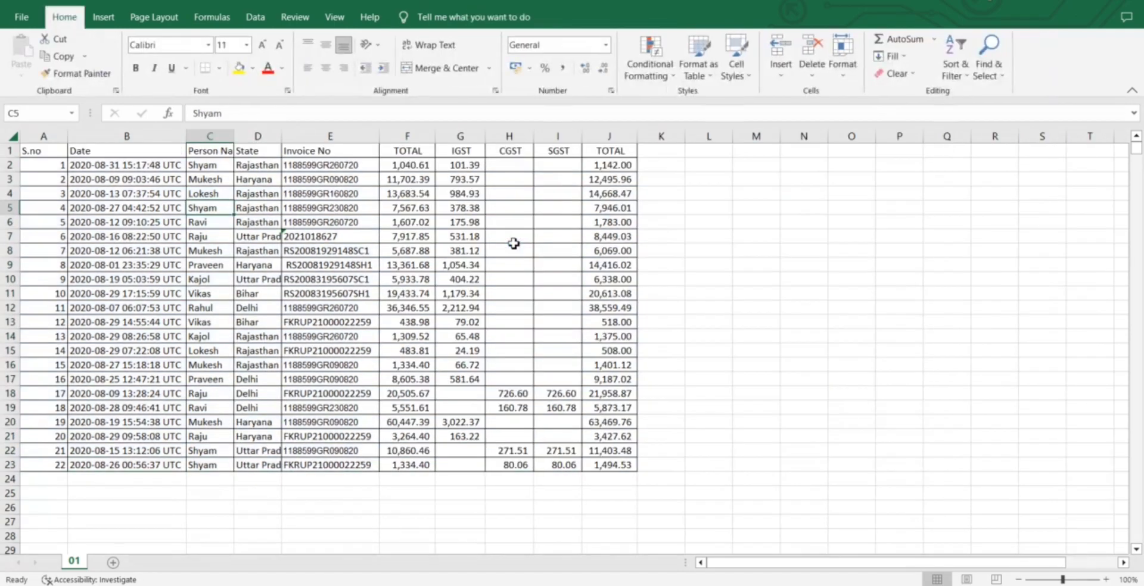
key(ctrl+n)
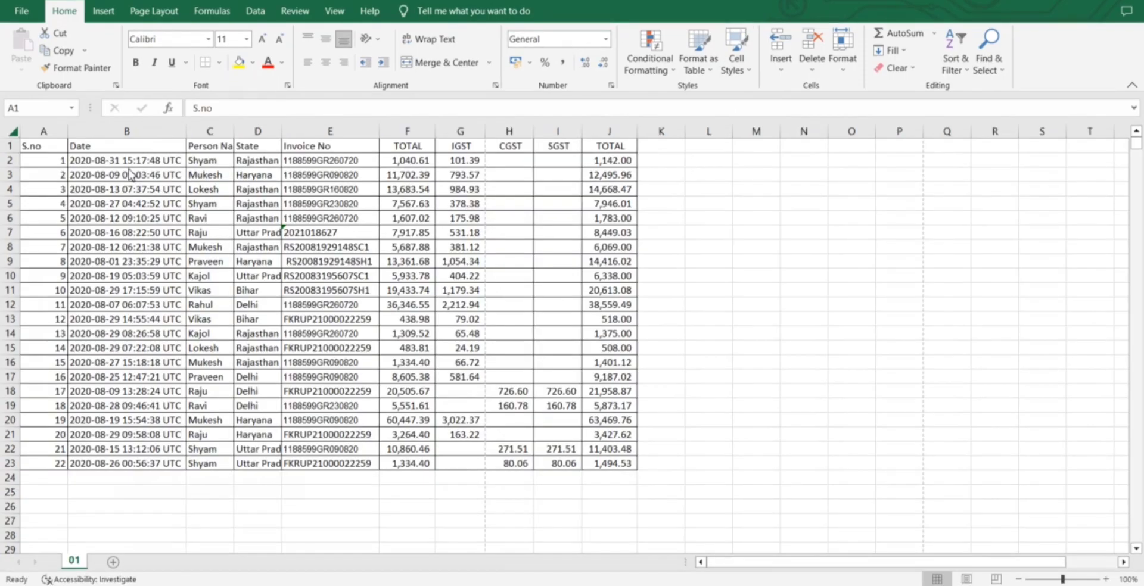
- Open the print settings for the active invoice sheet
key(ctrl+p)
key(ctrl+p)
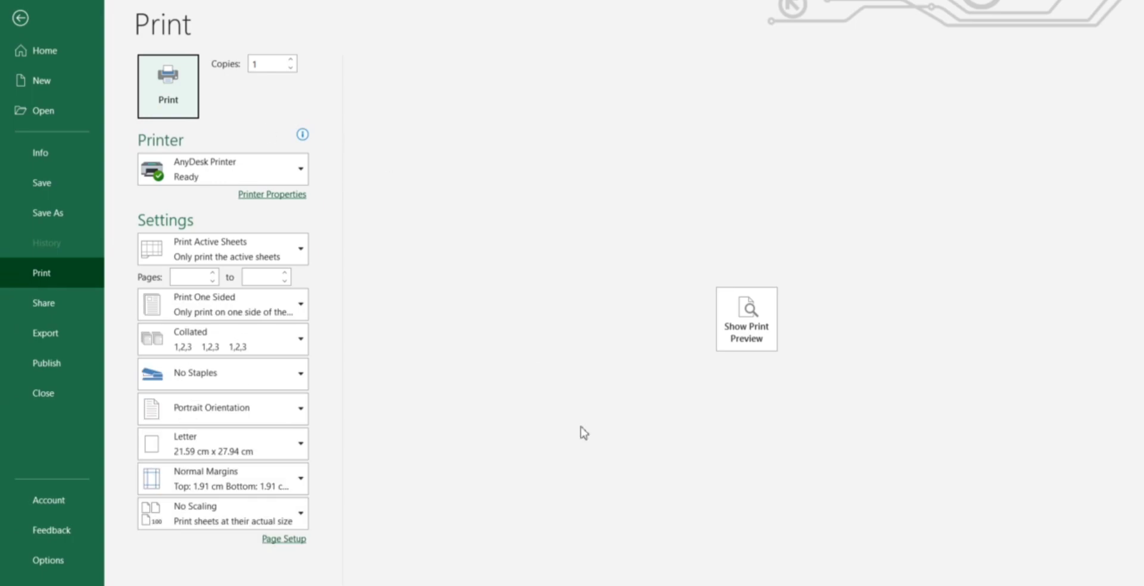
- Show the print preview of the active invoice sheet, print it and save the workbook
click(749, 343)
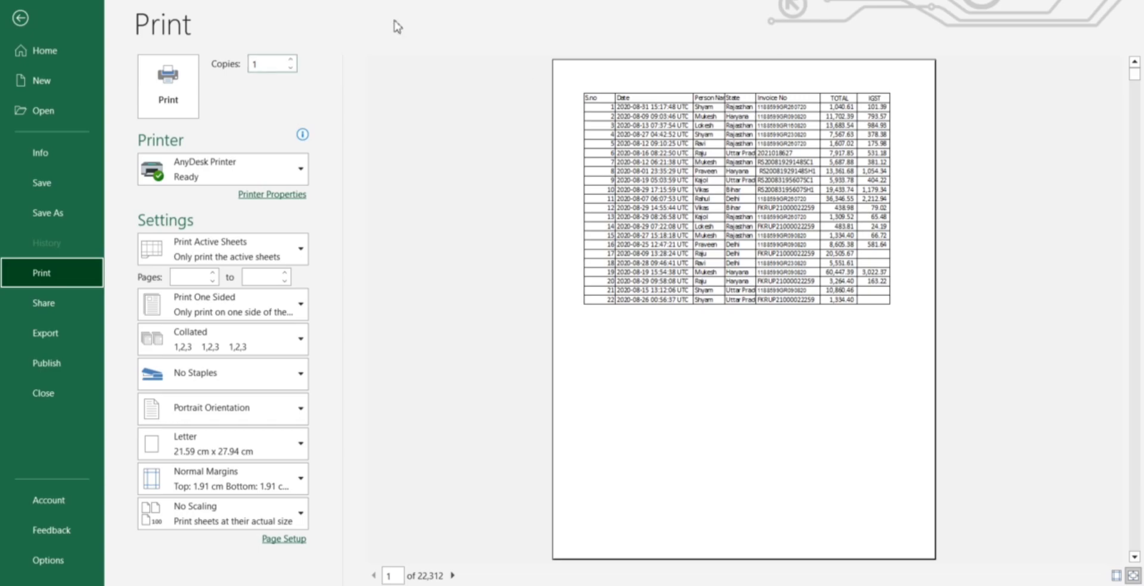
click(168, 87)
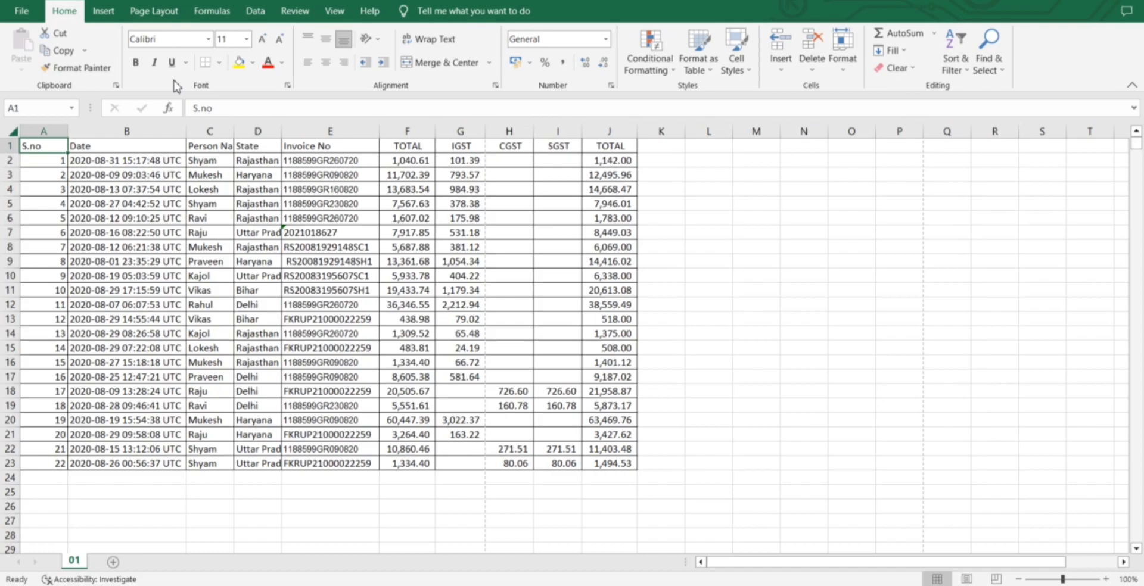
key(ctrl+s)
- Underline the first entry of the Person Name column in cell C2
key(ctrl+u)
key(Down)
key(Right)
key(Right)
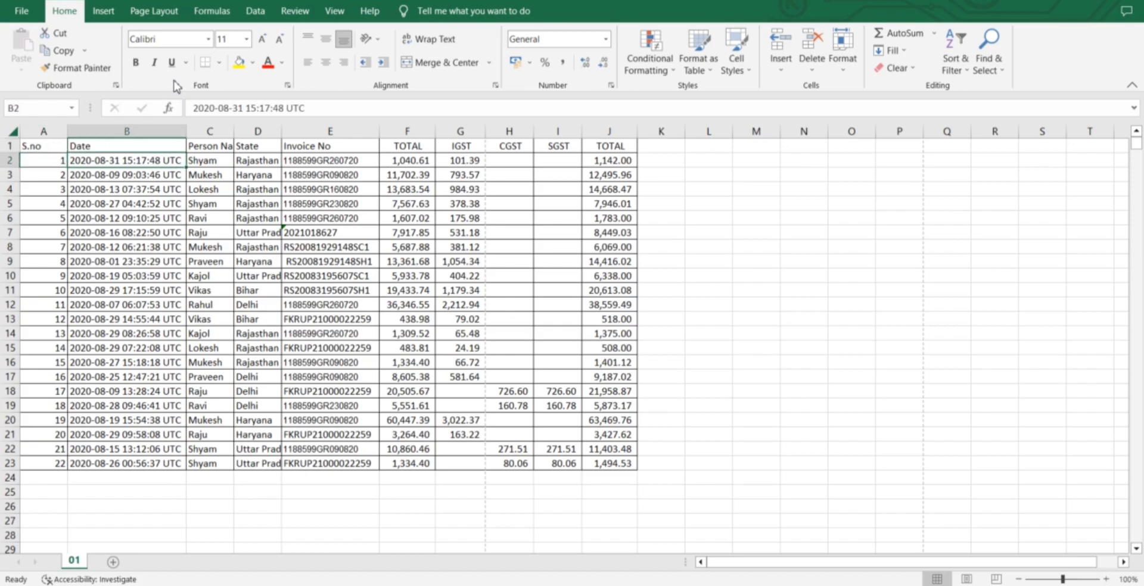
key(ctrl+u)
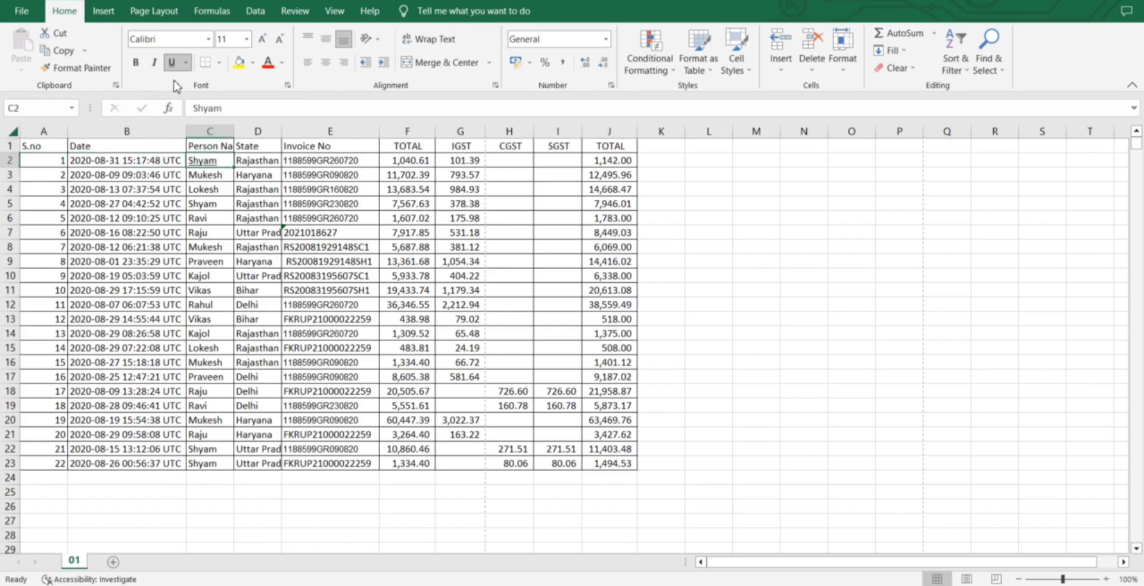
key(Right)
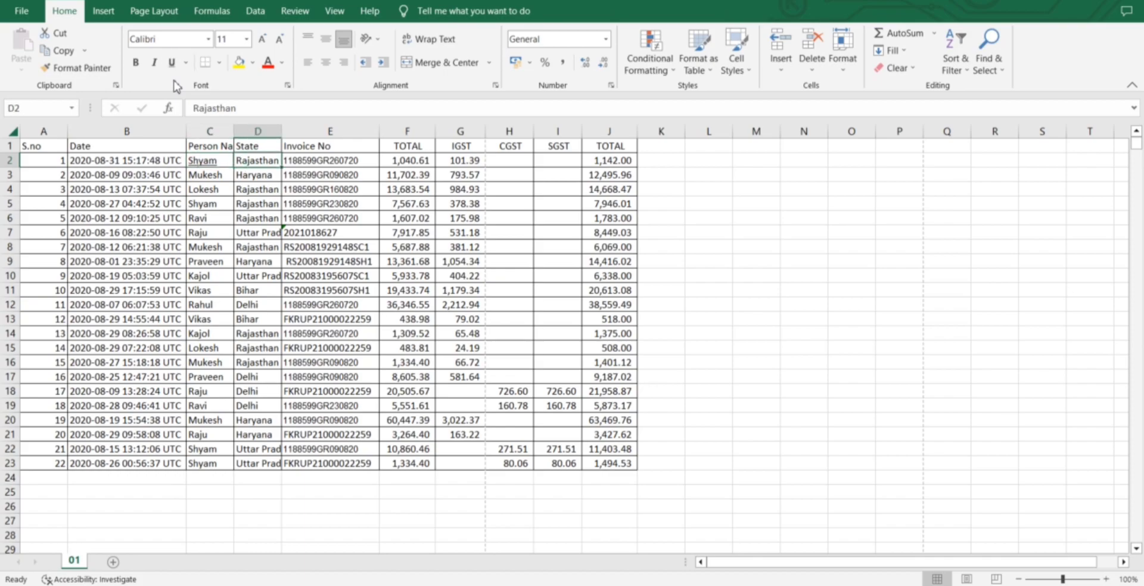
- Underline all the Person Name entries in C2:C23
key(Left)
key(ctrl+shift+Down)
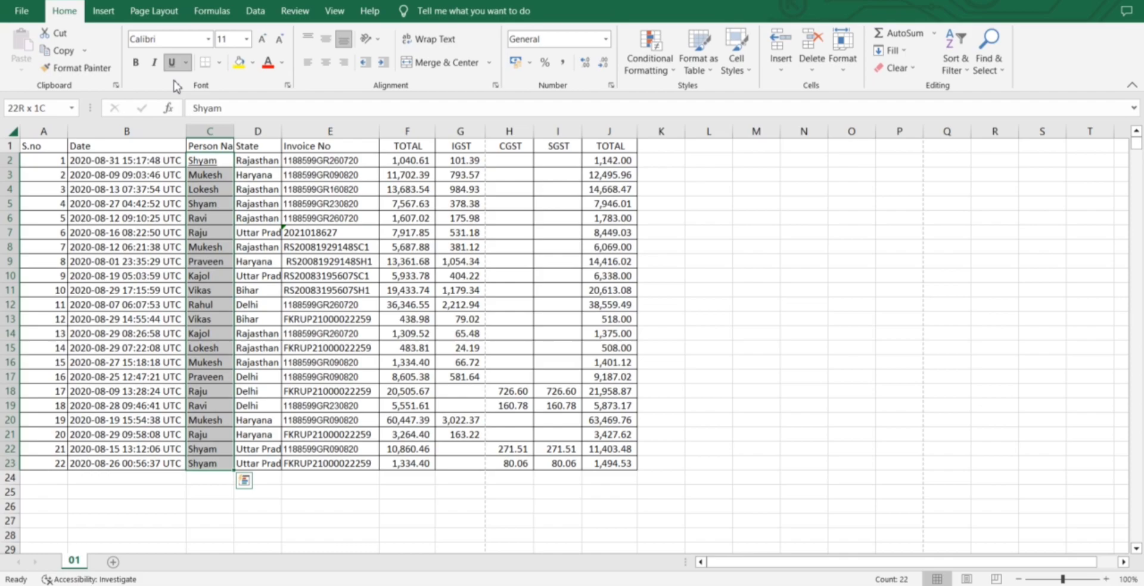
key(ctrl+u)
key(Right)
key(Left)
key(Left)
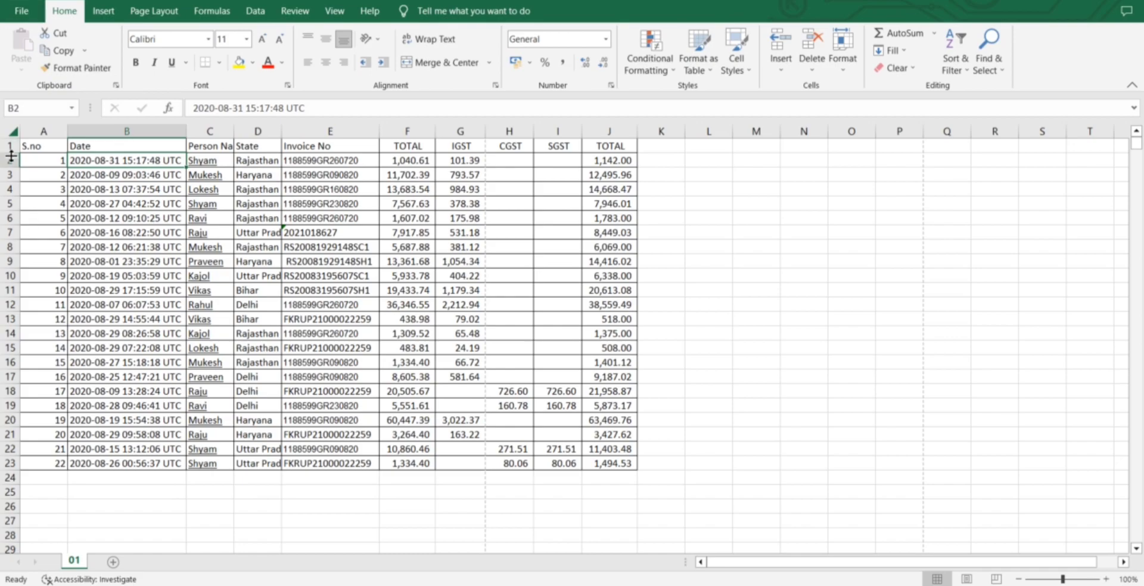
- Undo a trial height increase of row 2 and remove the underline from the Person Name entries in C2:C23
drag(8, 168, 8, 206)
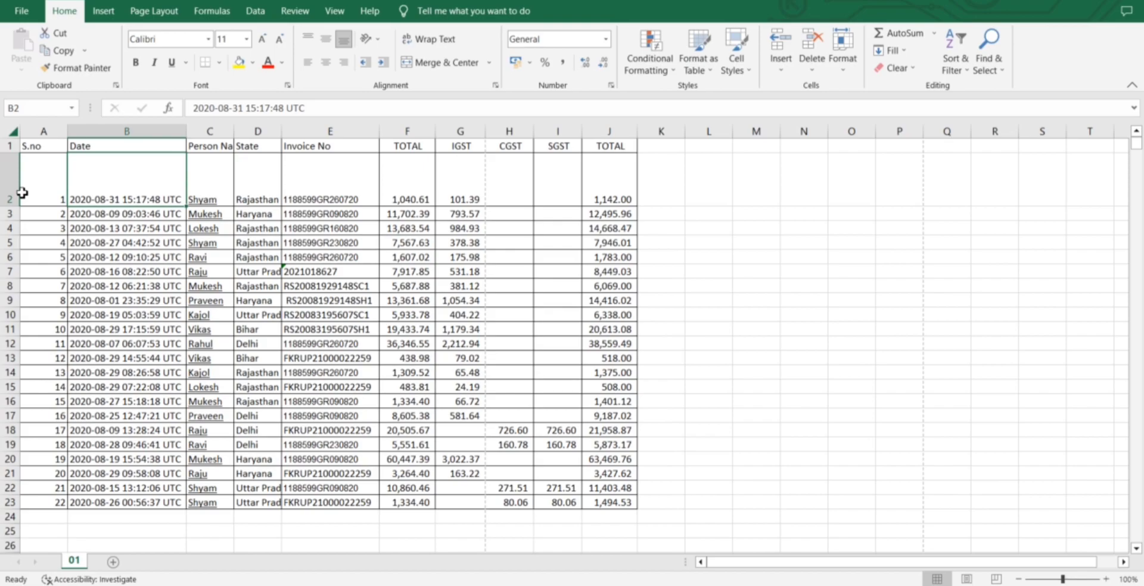
key(ctrl+z)
key(Right)
key(ctrl+shift+Down)
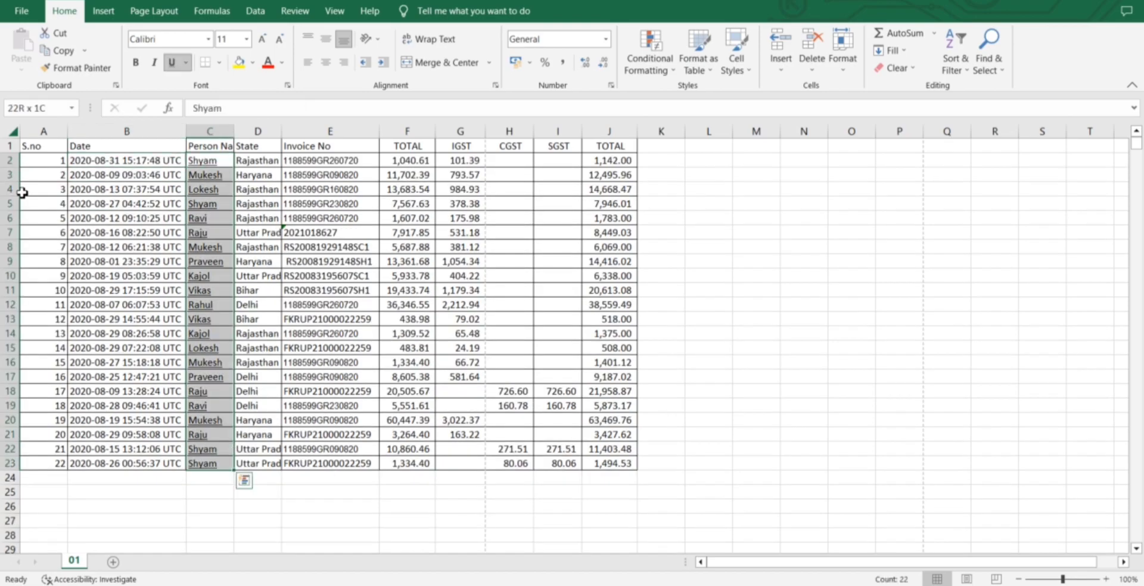
key(ctrl+u)
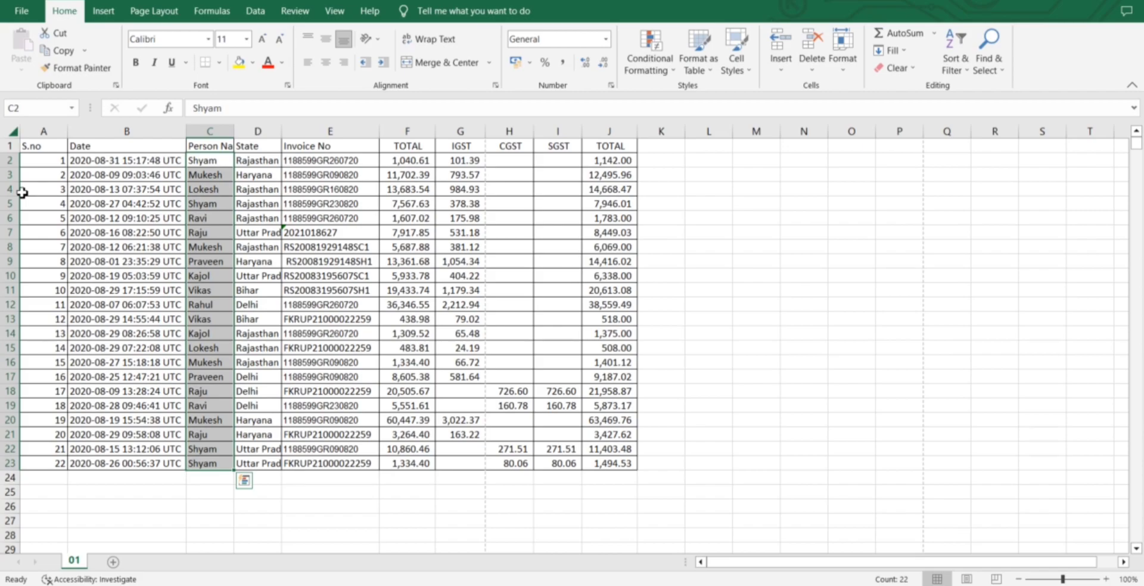
- Copy the invoice data range A1:J23 and paste the copy starting at cell M1
click(297, 207)
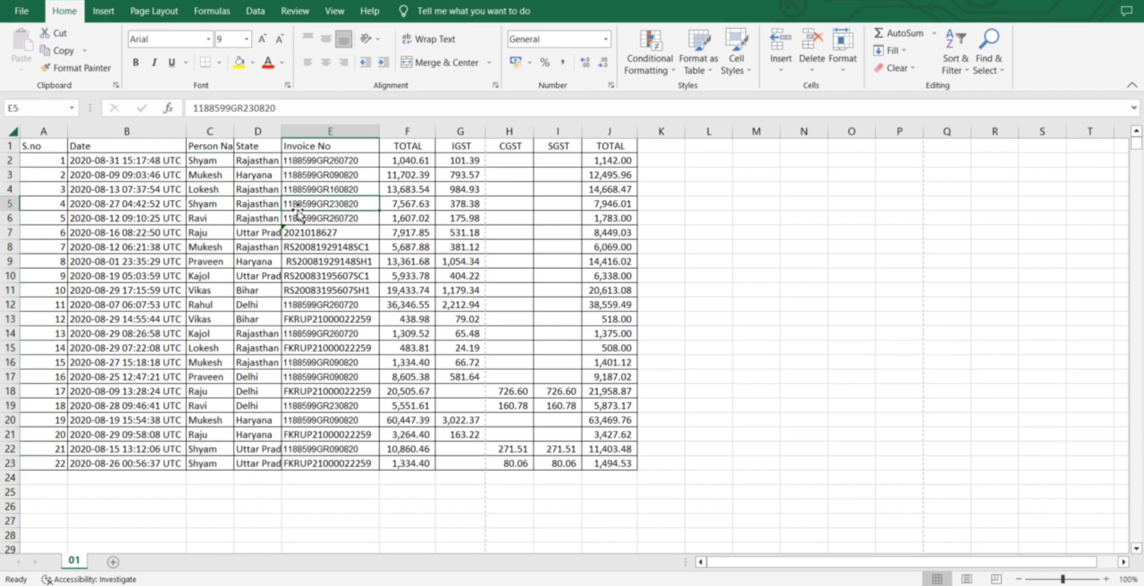
key(ctrl+v)
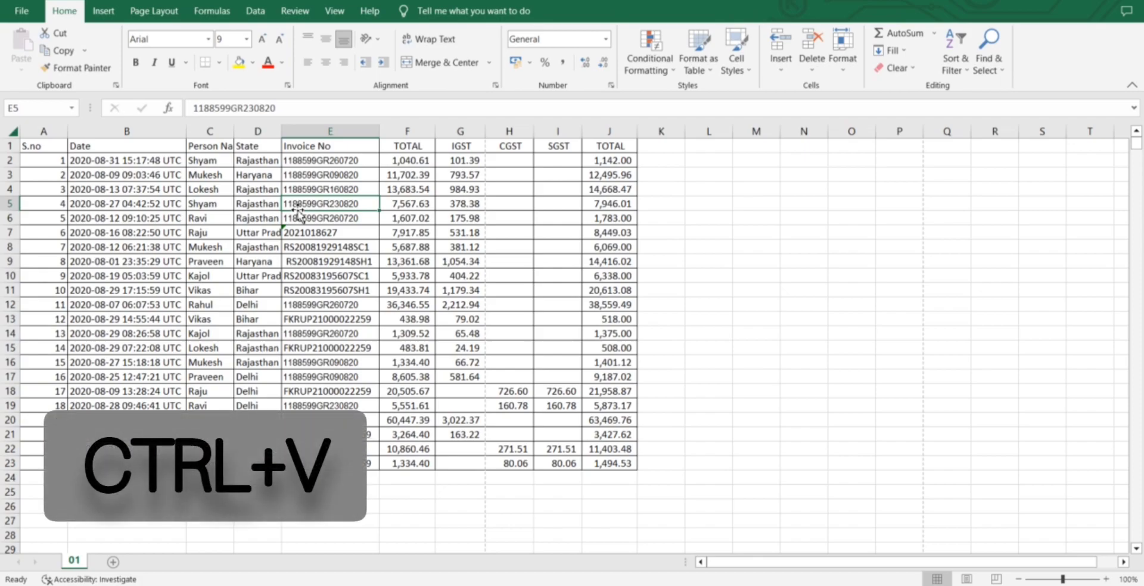
key(ctrl+Up)
key(ctrl+Left)
key(ctrl+shift+Right)
key(ctrl+shift+Down)
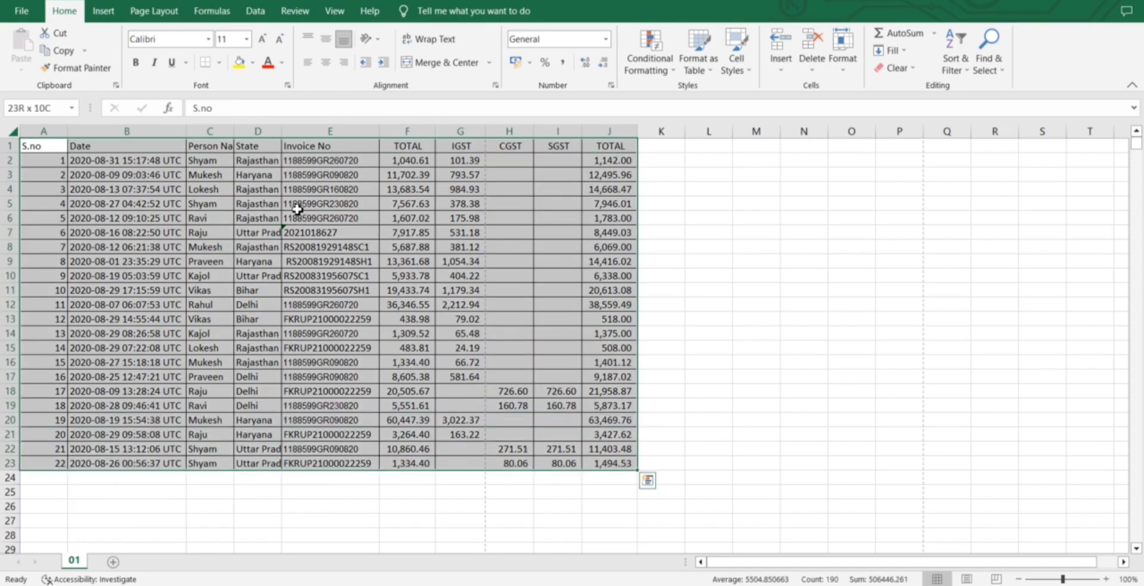
key(ctrl+c)
key(ctrl+Right)
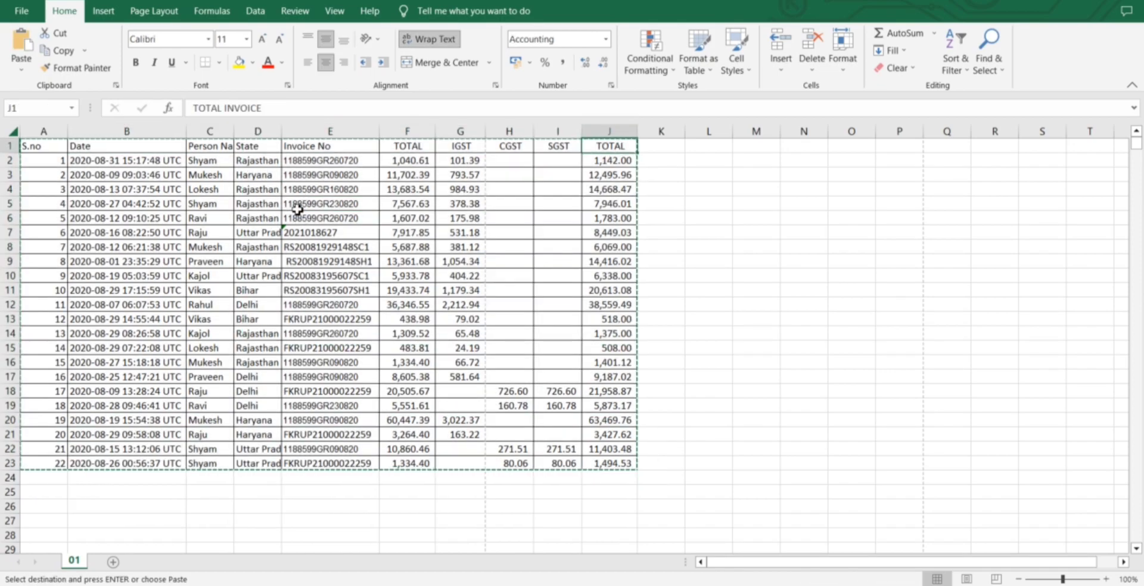
key(Right)
key(Right)
key(Right)
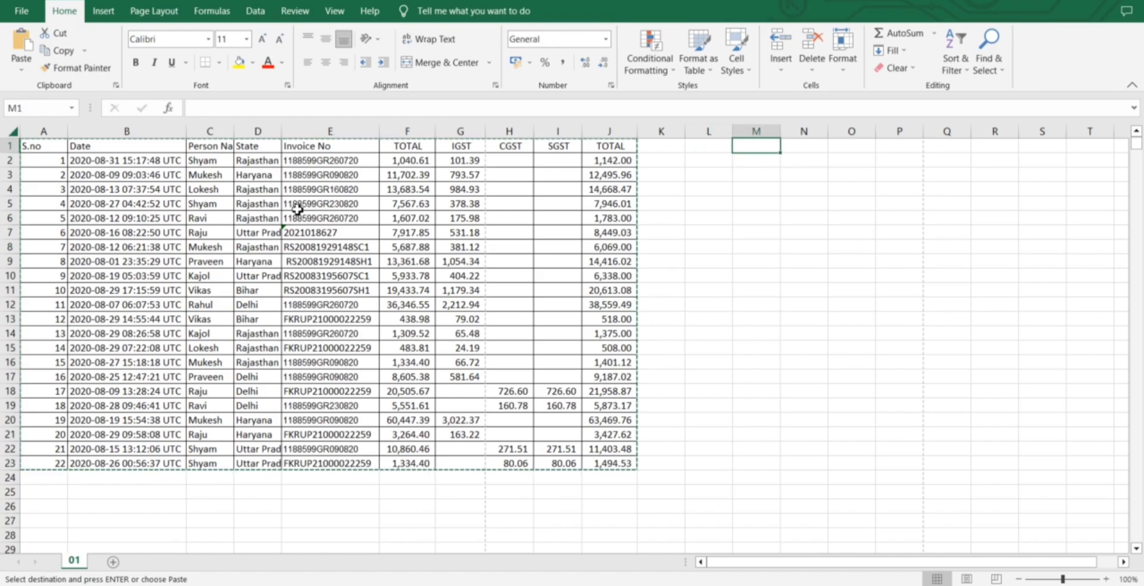
key(ctrl+v)
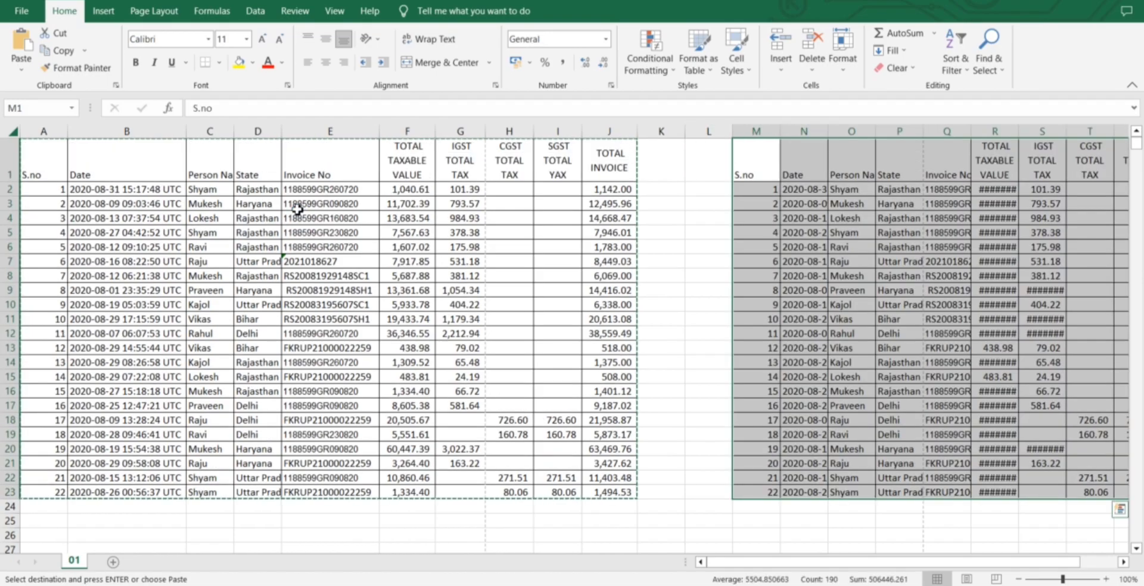
- Delete columns M:V containing the pasted copy of the invoice data
key(Right)
key(Right)
key(Right)
key(Right)
key(Right)
key(Right)
key(Right)
key(Right)
key(Right)
key(Right)
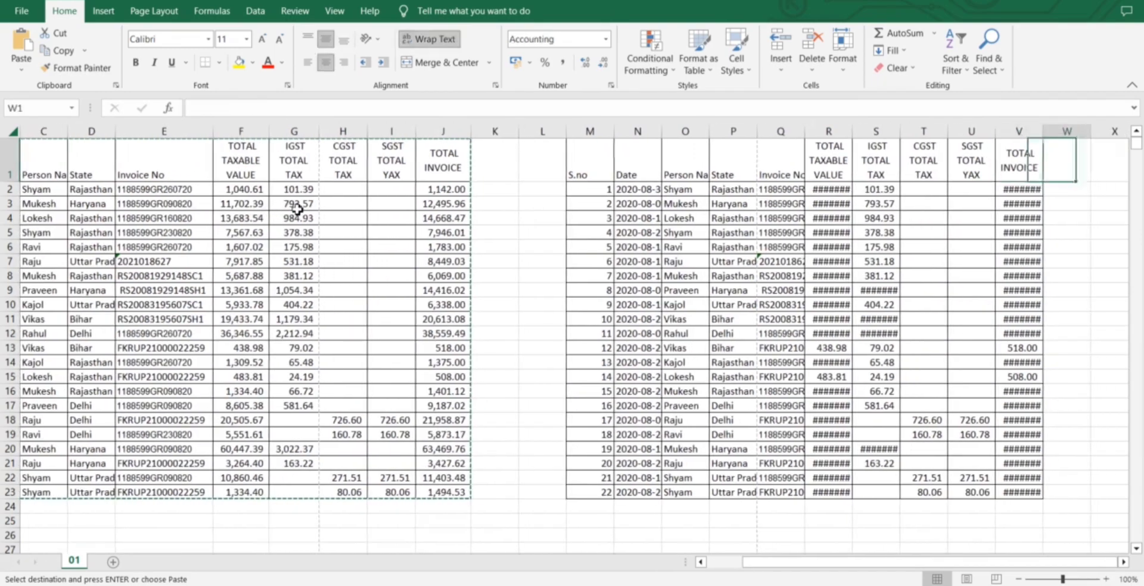
key(Left)
key(ctrl+shift+Left)
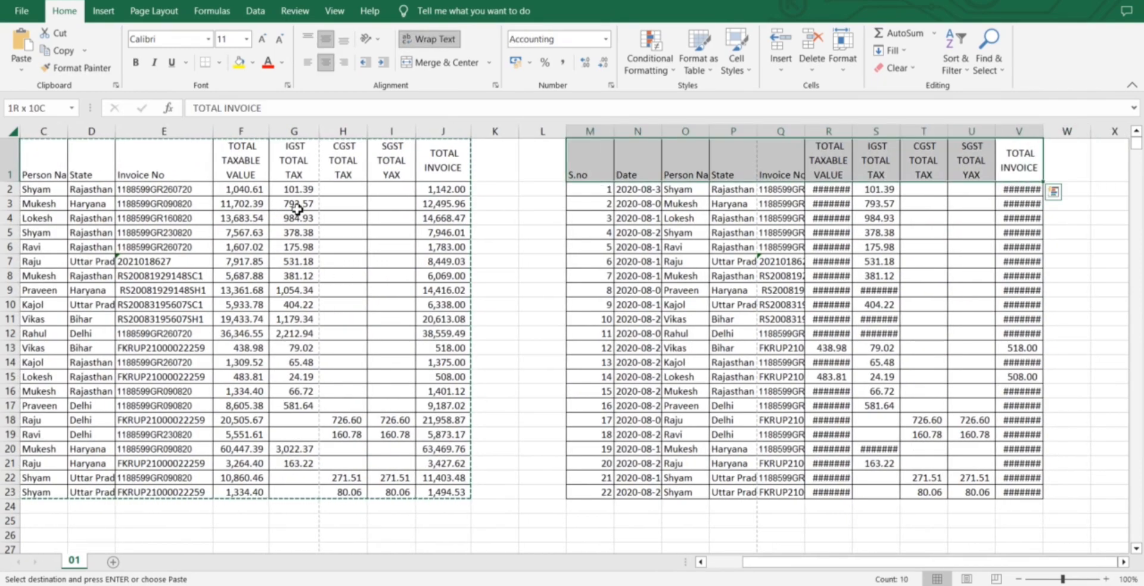
key(ctrl+space)
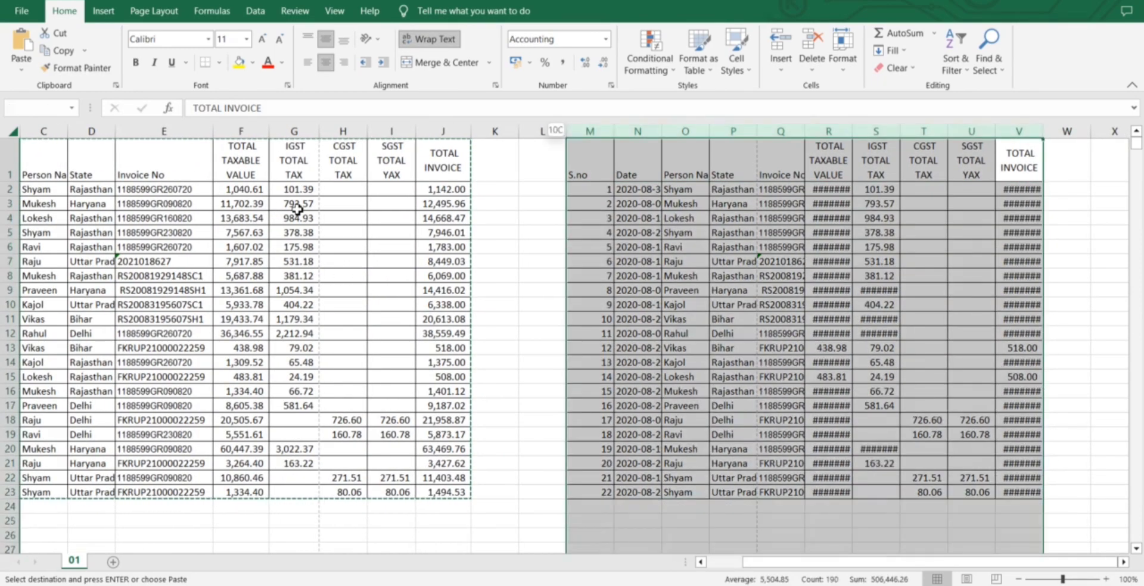
key(ctrl+minus)
- Cut the invoice data range A1:J23, paste it starting at cell M1 and return to cell A1
key(ctrl+Home)
key(ctrl+shift+Right)
key(ctrl+shift+Down)
key(ctrl+x)
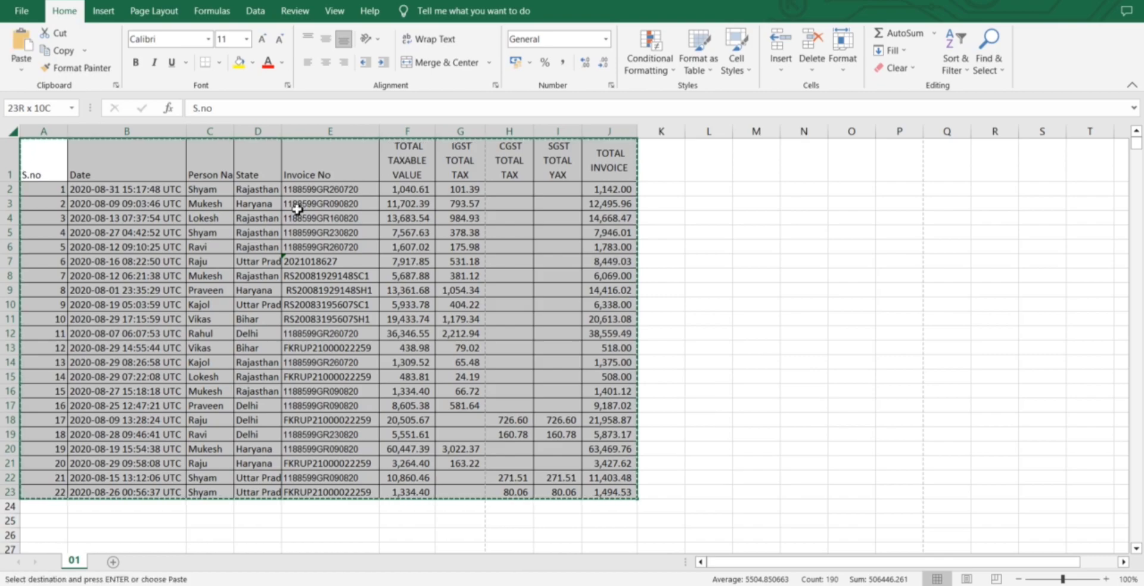
key(Right)
key(ctrl+Right)
key(ctrl+Right)
key(ctrl+Left)
key(ctrl+Right)
key(ctrl+Left)
key(ctrl+Left)
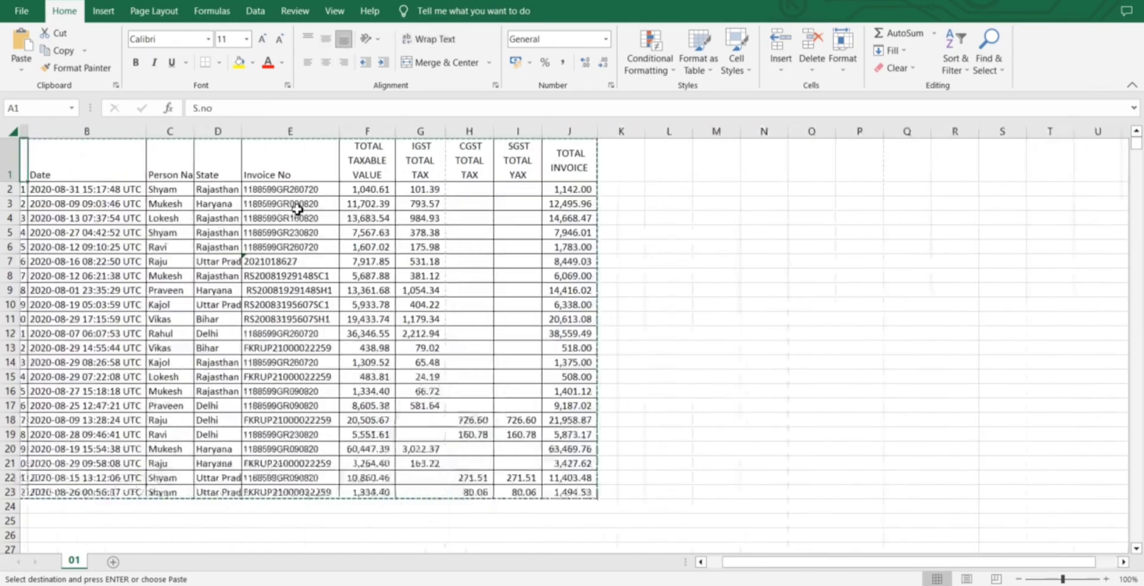
key(Right)
key(Right)
key(Right)
key(Right)
key(Right)
key(Right)
key(Right)
key(Right)
key(Right)
key(Right)
key(Right)
key(Right)
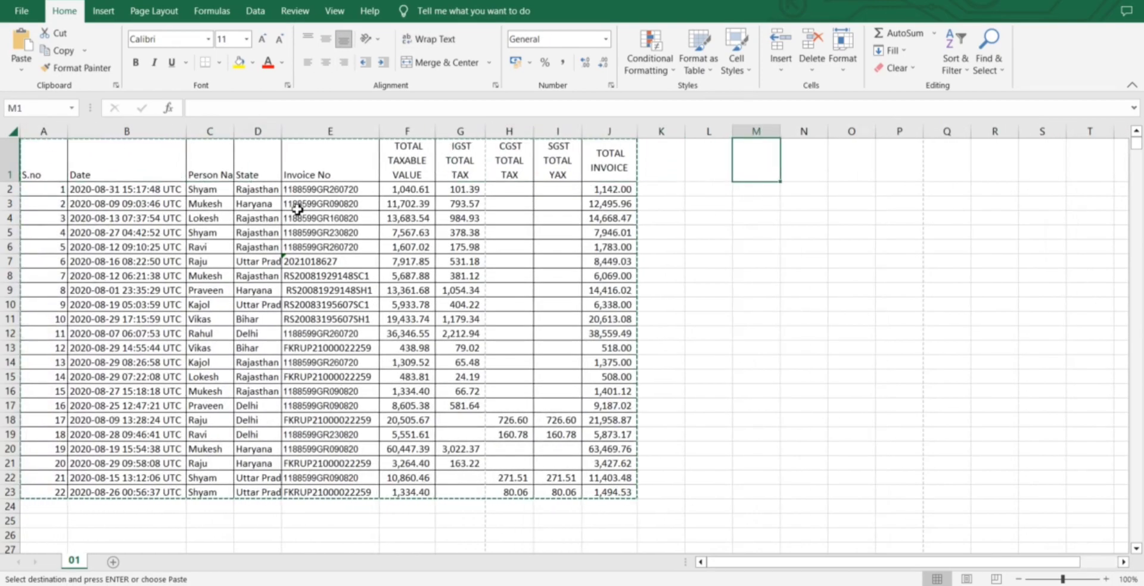
key(ctrl+v)
key(ctrl+Right)
key(ctrl+Left)
key(ctrl+Left)
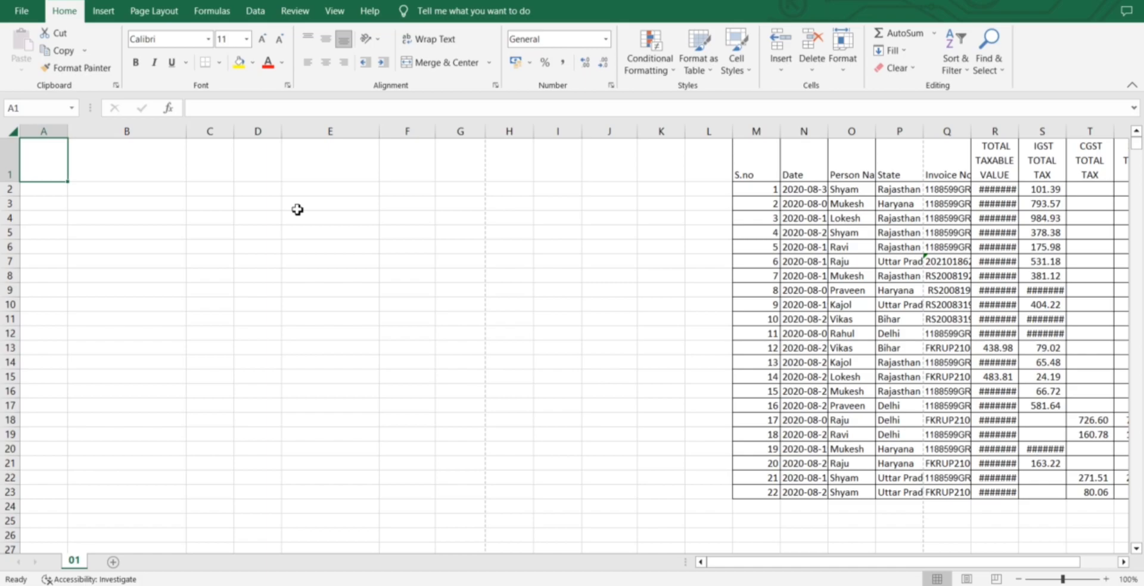
- Undo the move of the invoice data, the deletion of columns M:V and the earlier paste at M1
key(ctrl+z)
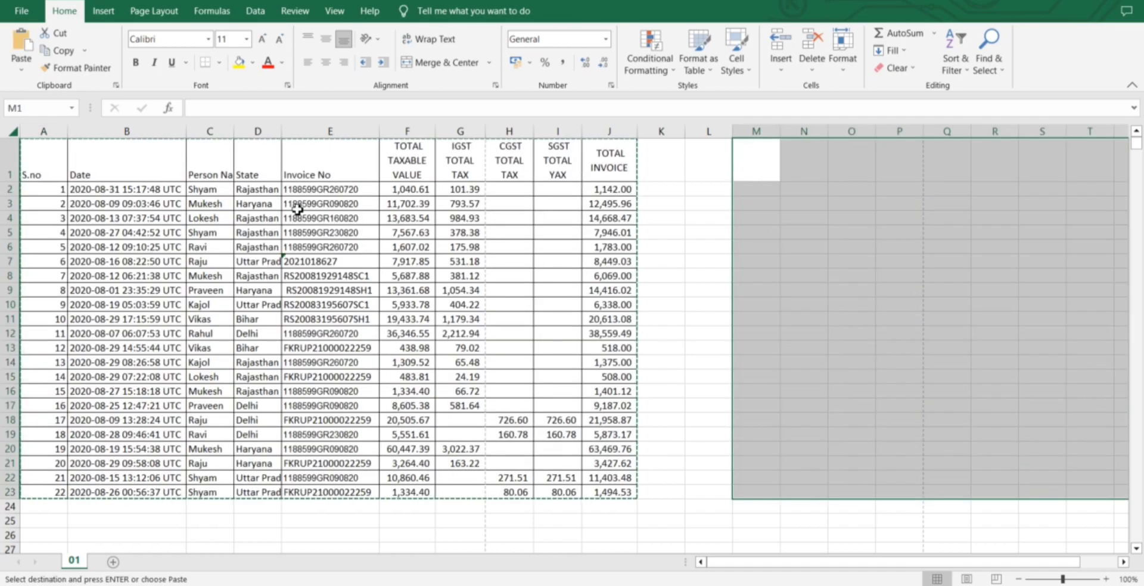
key(Escape)
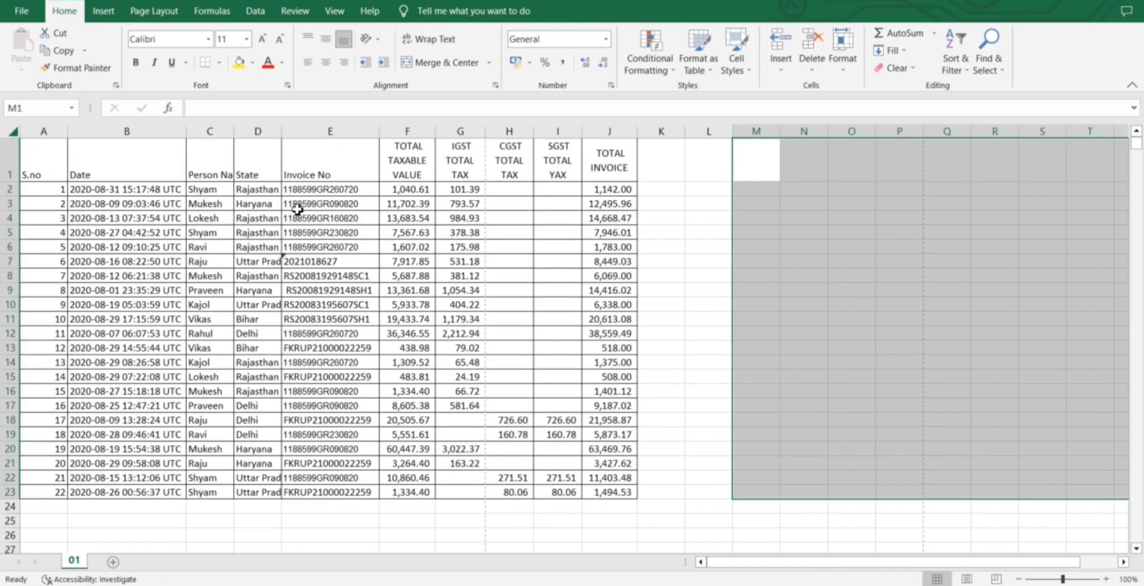
key(ctrl+z)
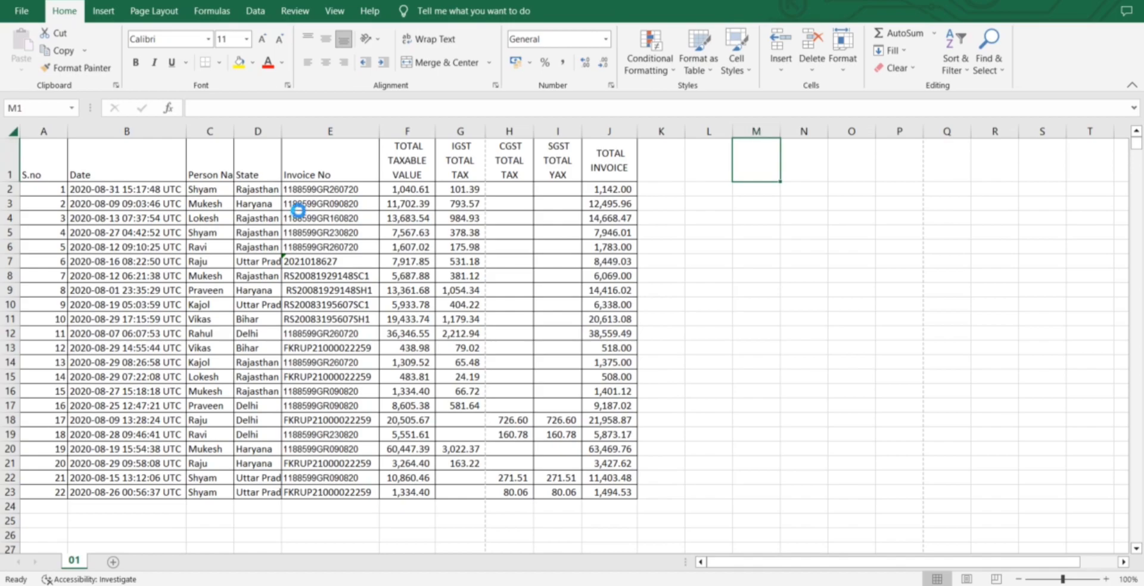
key(ctrl+v)
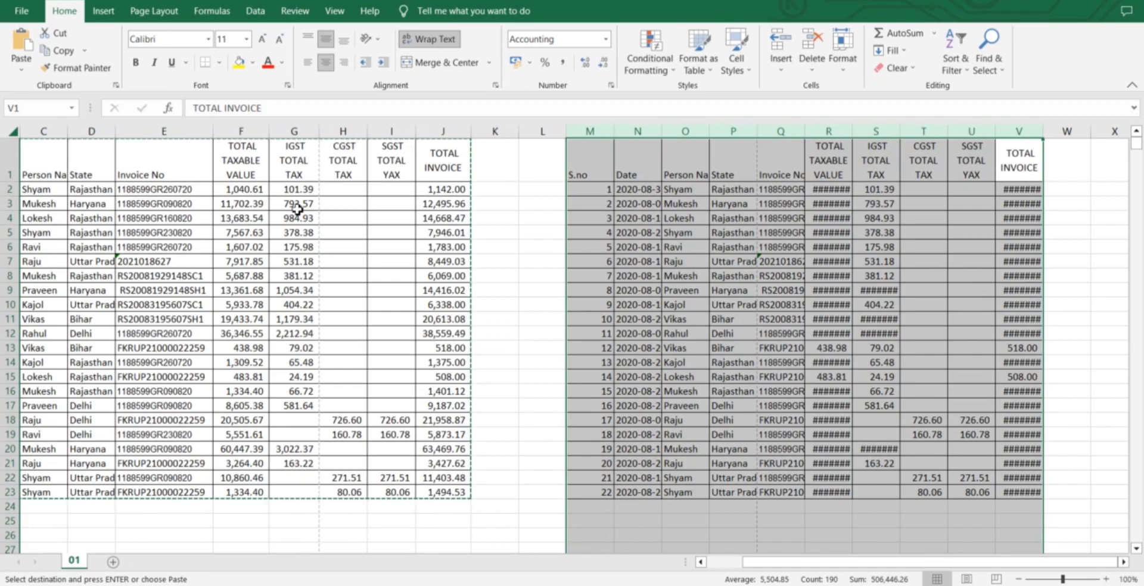
key(Escape)
key(ctrl+z)
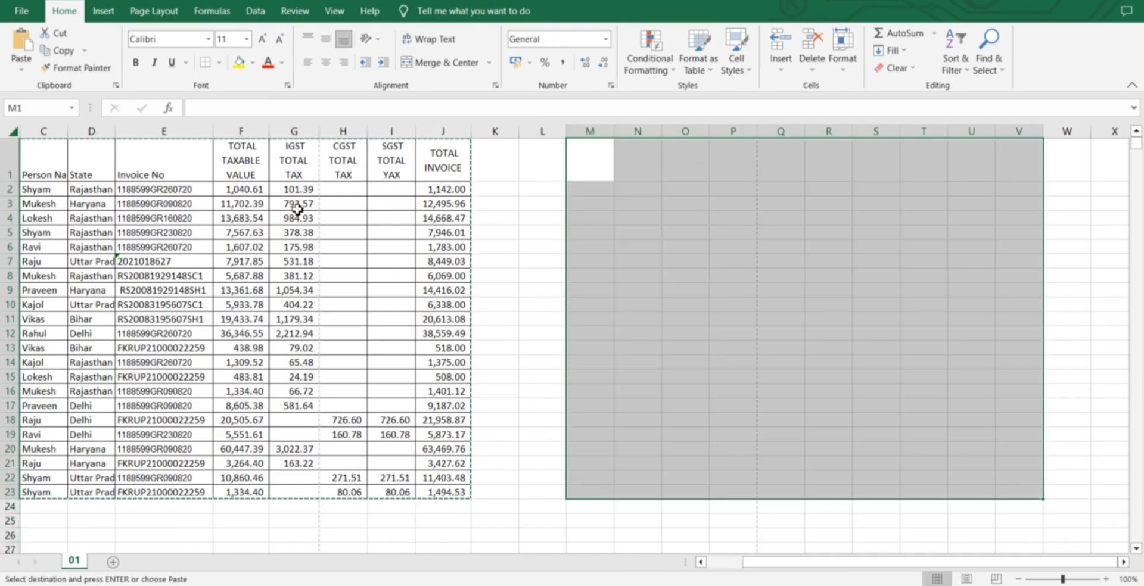
key(ctrl+Left)
key(ctrl+Left)
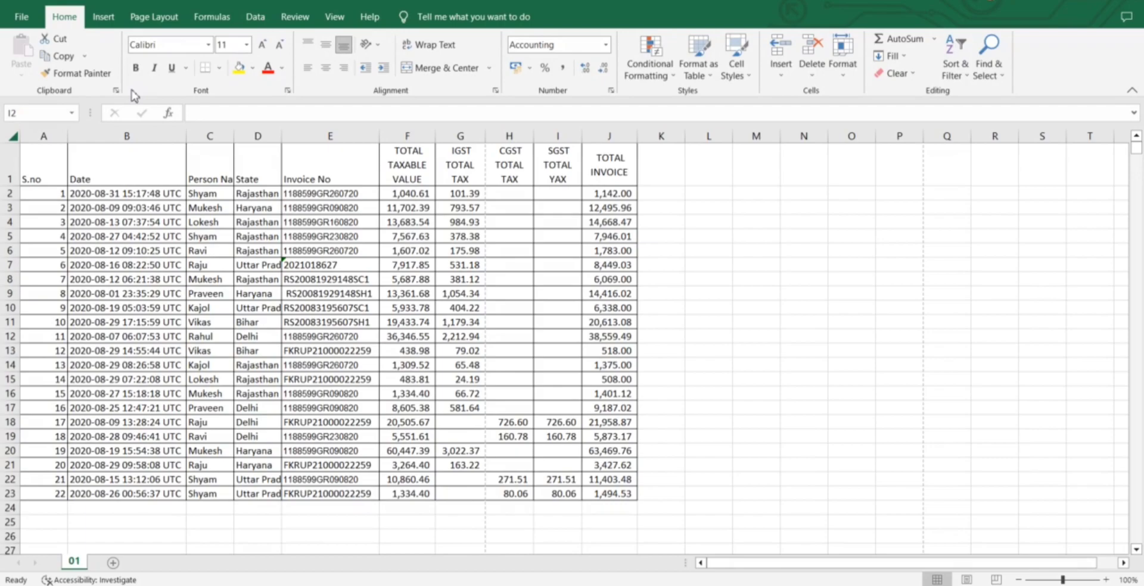
- Open the Format Cells settings for the first IGST TOTAL TAX value in cell G2
key(ctrl+1)
click(331, 293)
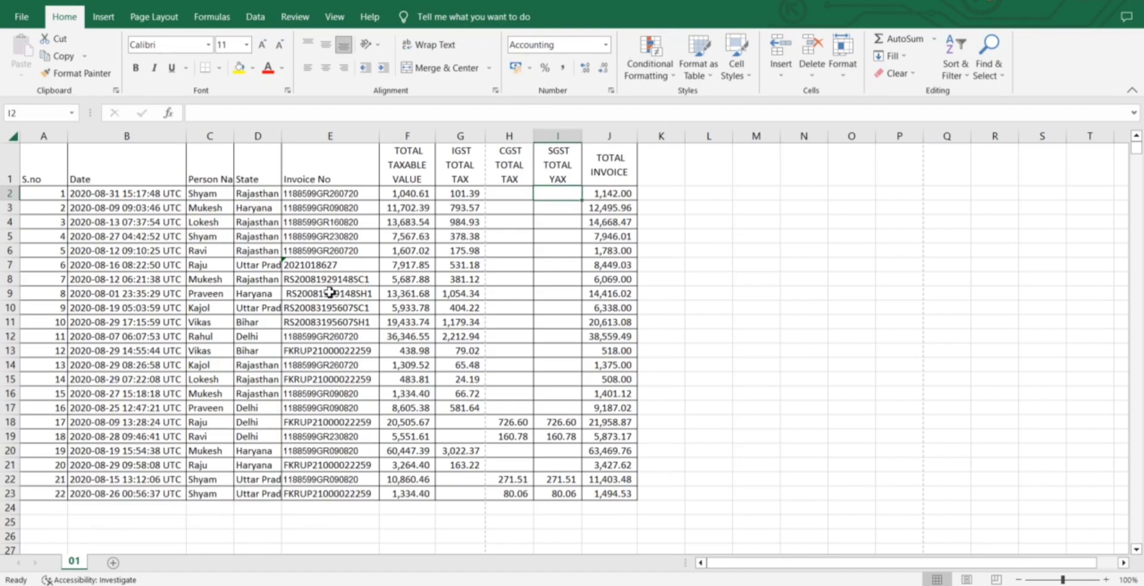
key(Left)
key(Left)
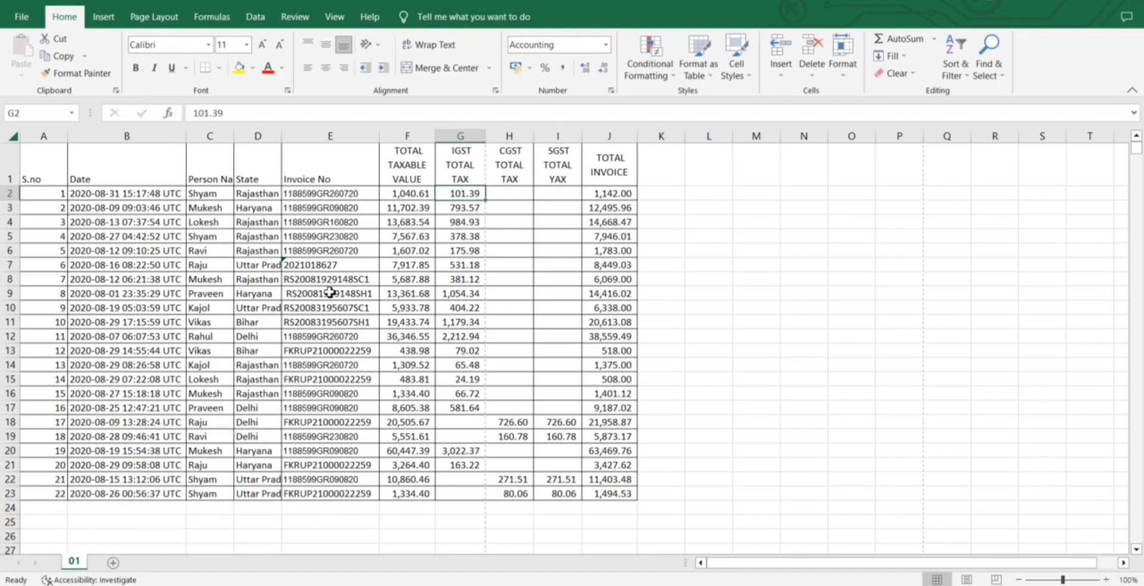
click(609, 46)
click(308, 296)
key(ctrl+1)
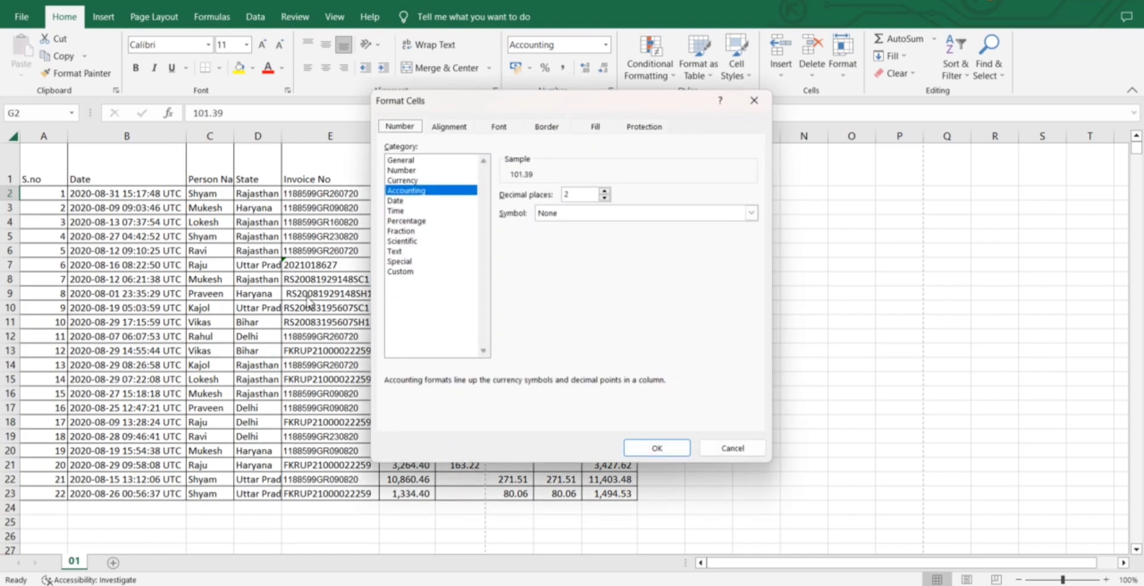
- Review the Alignment options and the Accounting, Time and Percentage number formats for cell G2, and close Format Cells without applying changes
click(435, 128)
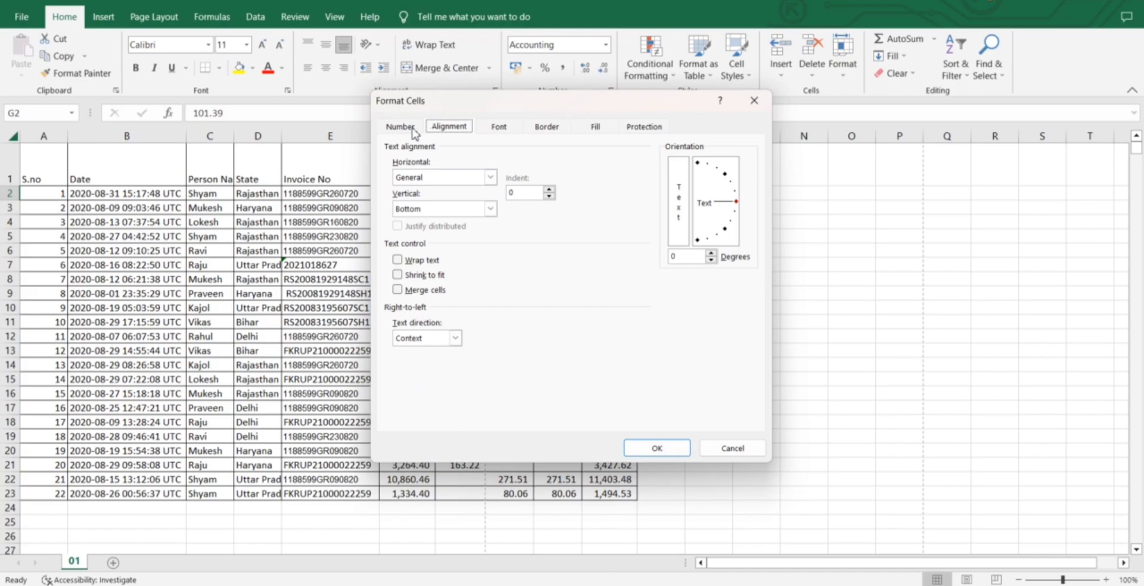
click(415, 130)
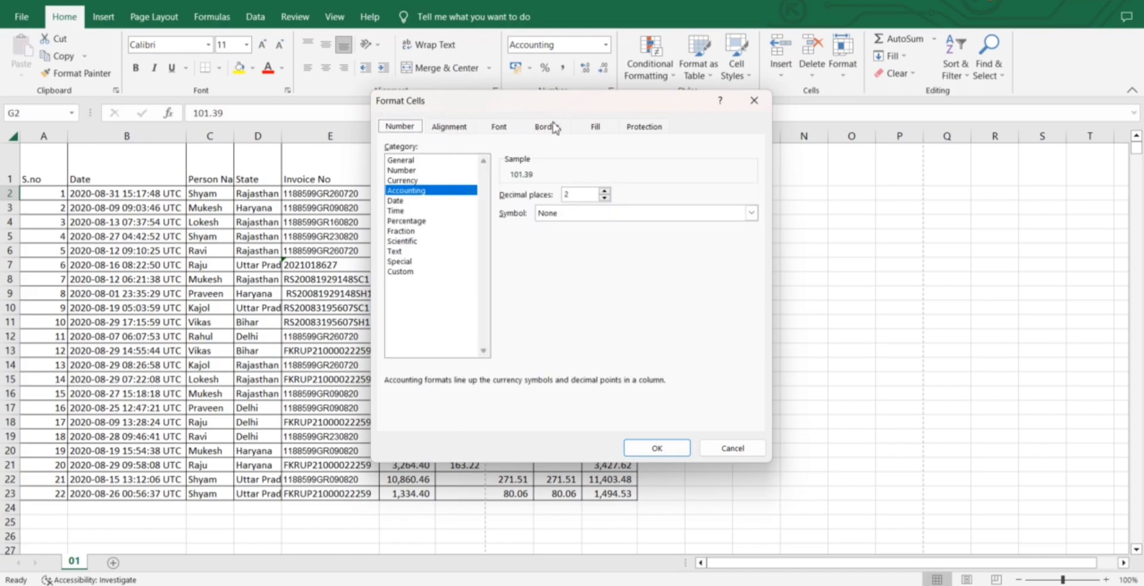
click(439, 180)
click(417, 211)
click(414, 222)
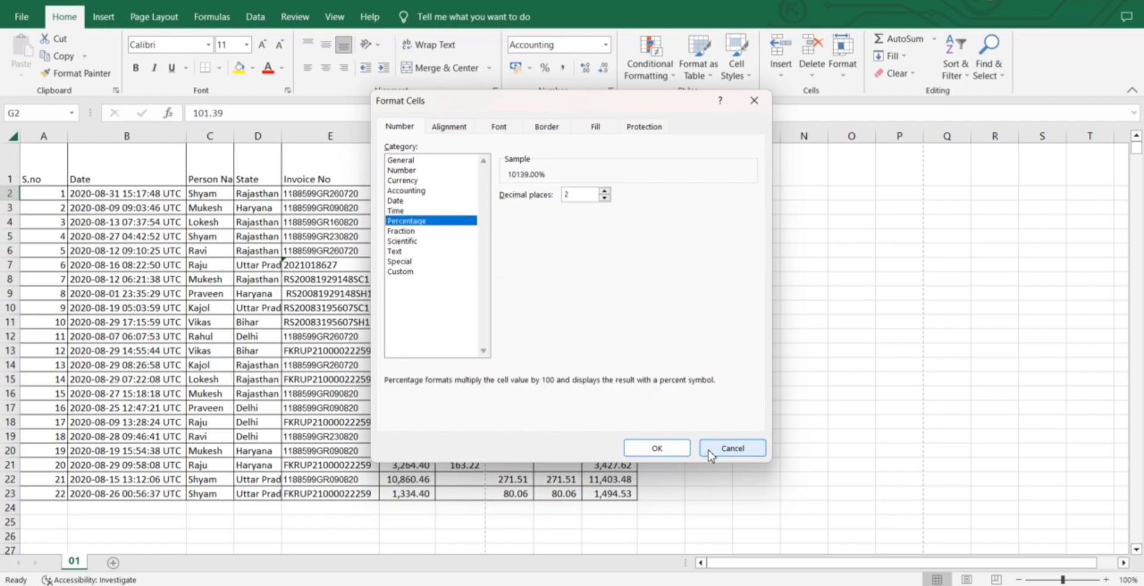
click(733, 448)
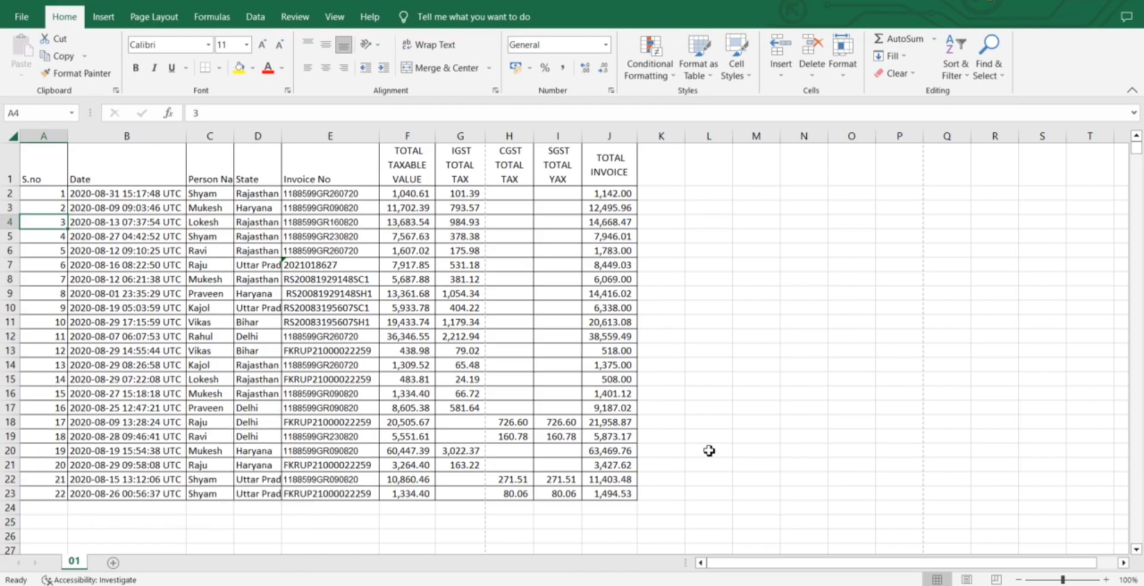
- Hide row 4 of the invoice data and step through the cells around it in column A
key(ctrl+9)
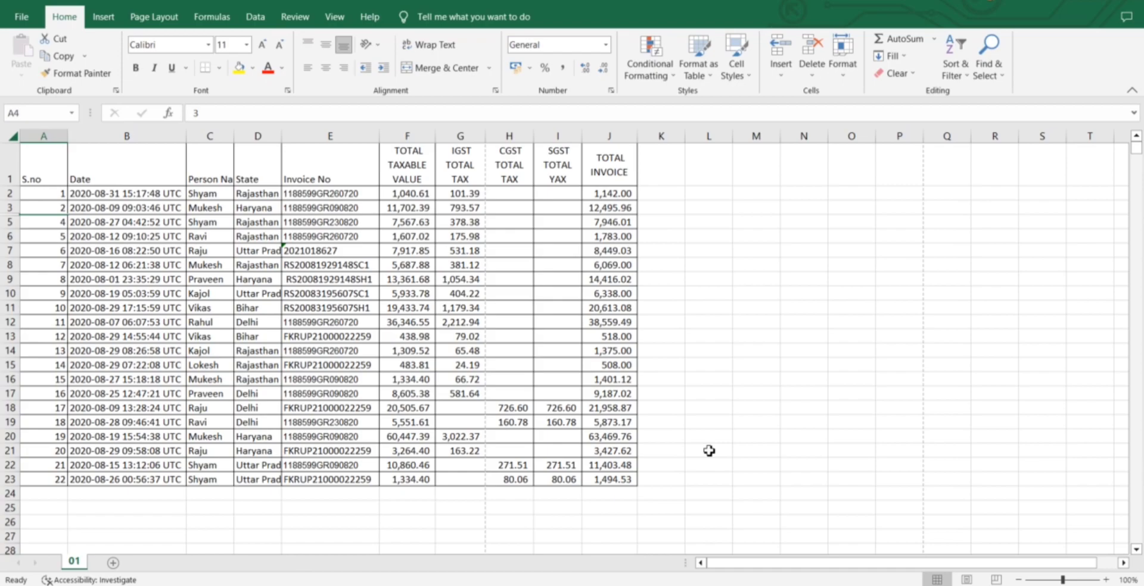
key(Up)
key(Up)
key(Down)
key(Down)
key(Down)
key(ctrl+Up)
key(Down)
key(Down)
key(Down)
- Undo the hiding of row 4, and repeat the hide and undo once more
key(ctrl+z)
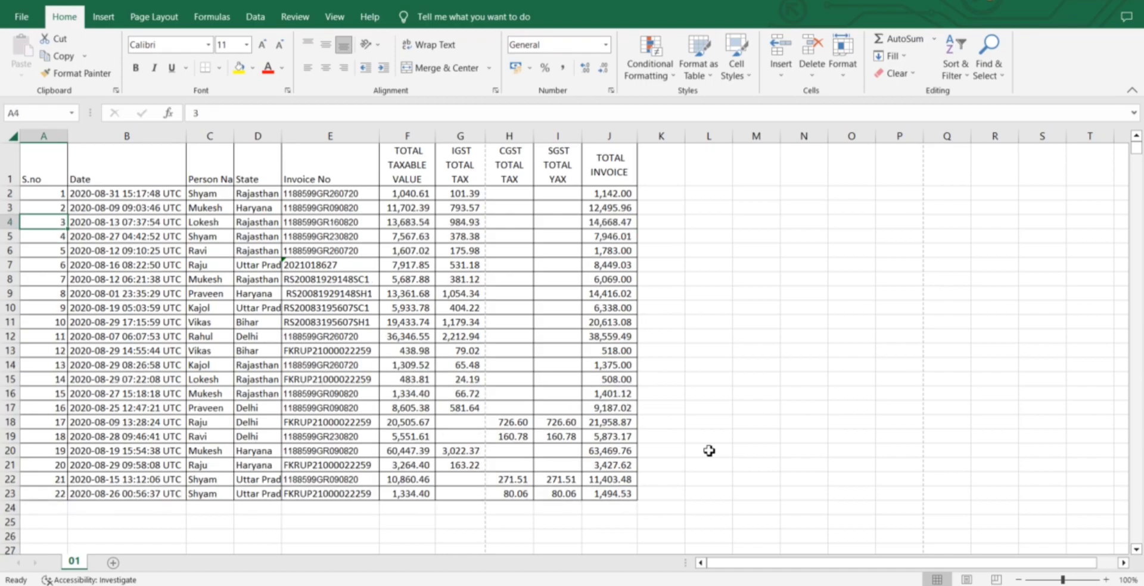
key(ctrl+9)
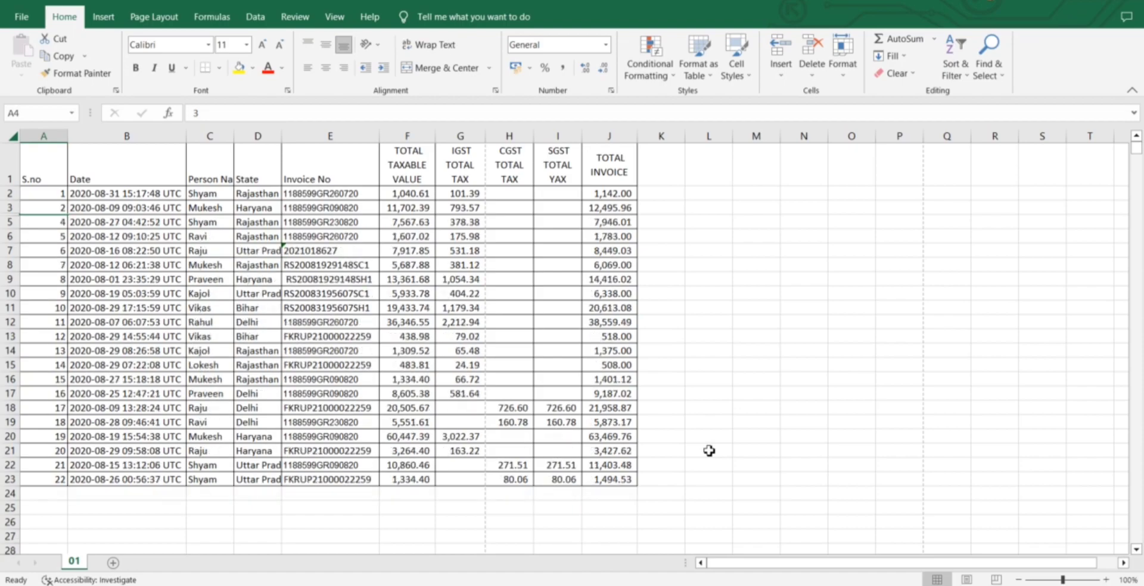
key(ctrl+z)
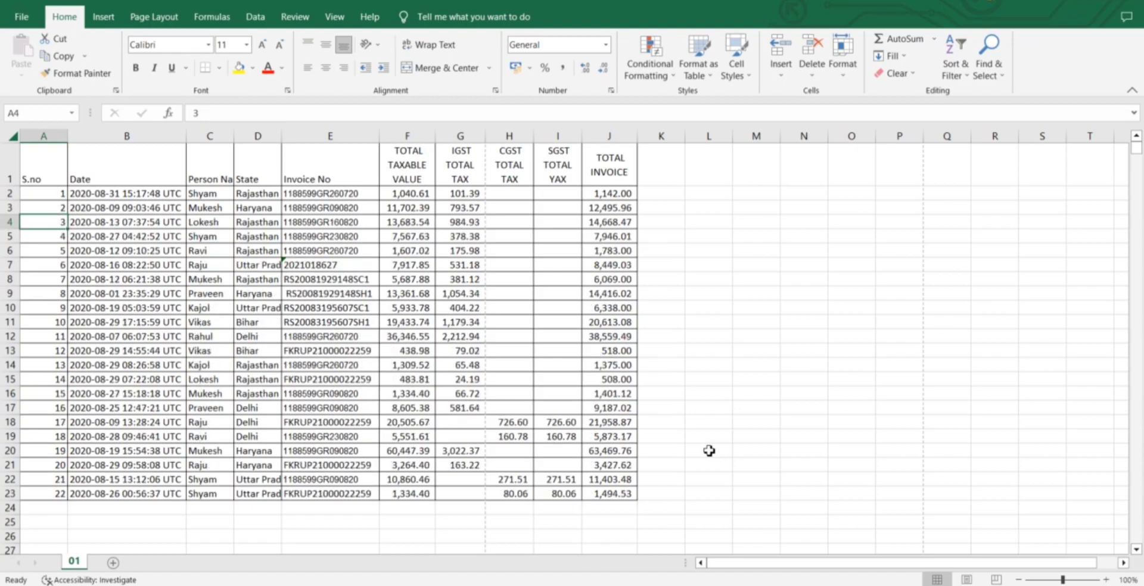
- Collapse the ribbon to show only its tab names, and restore it to full display
key(ctrl+F1)
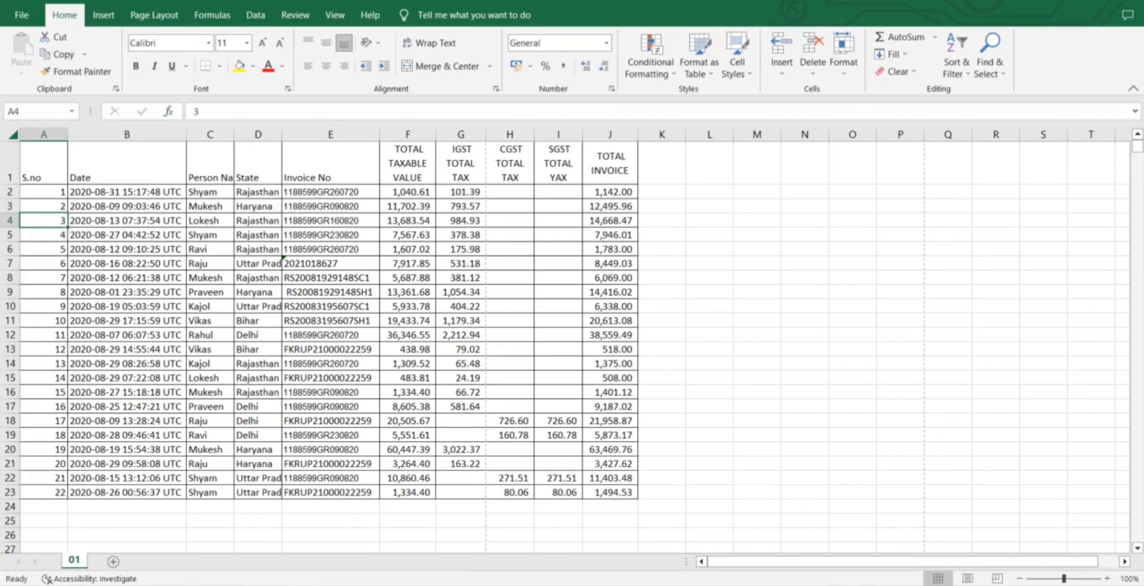
double_click(103, 15)
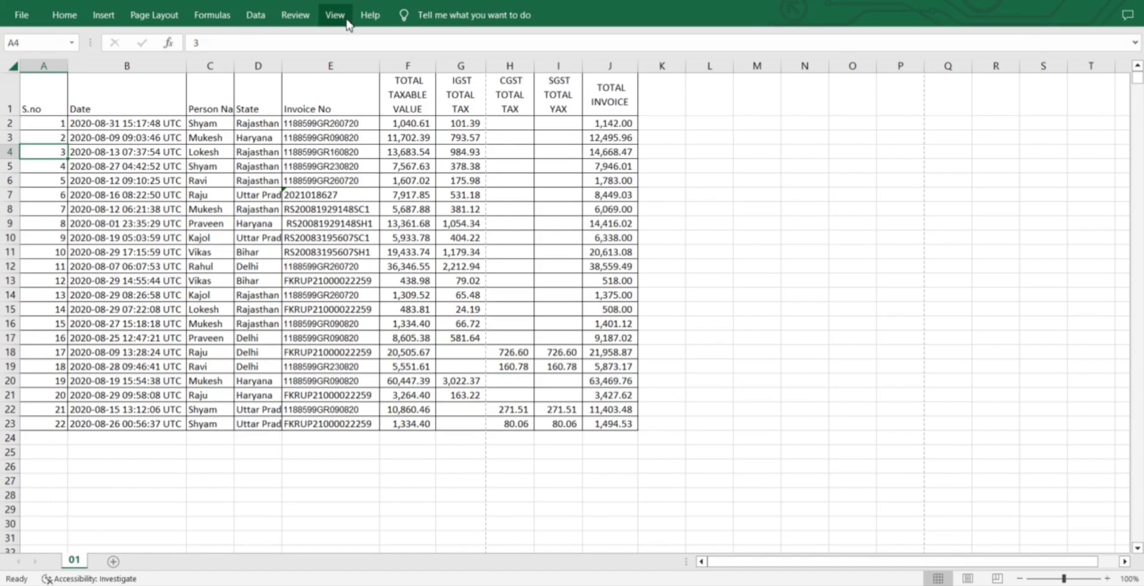
key(ctrl+F1)
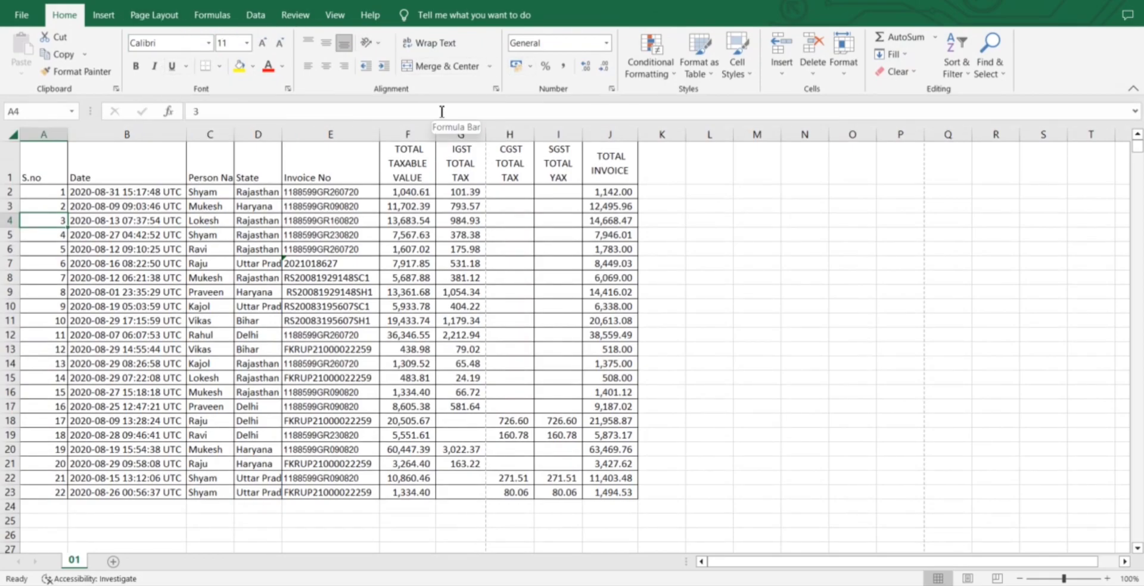
- View the print preview of the invoice sheet, return to the worksheet and select cell A5
key(ctrl+F2)
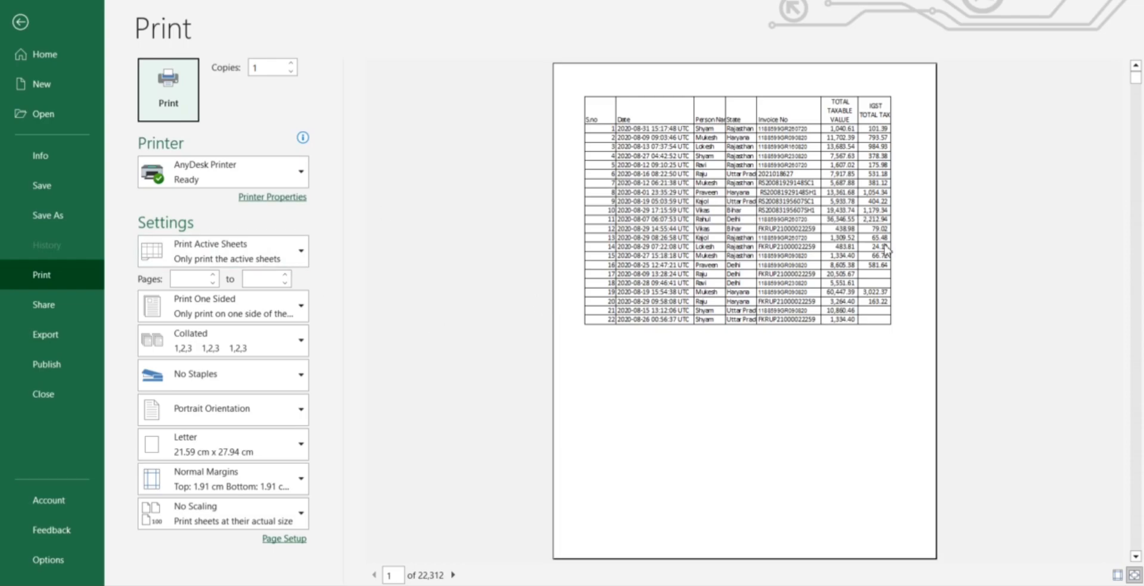
key(Escape)
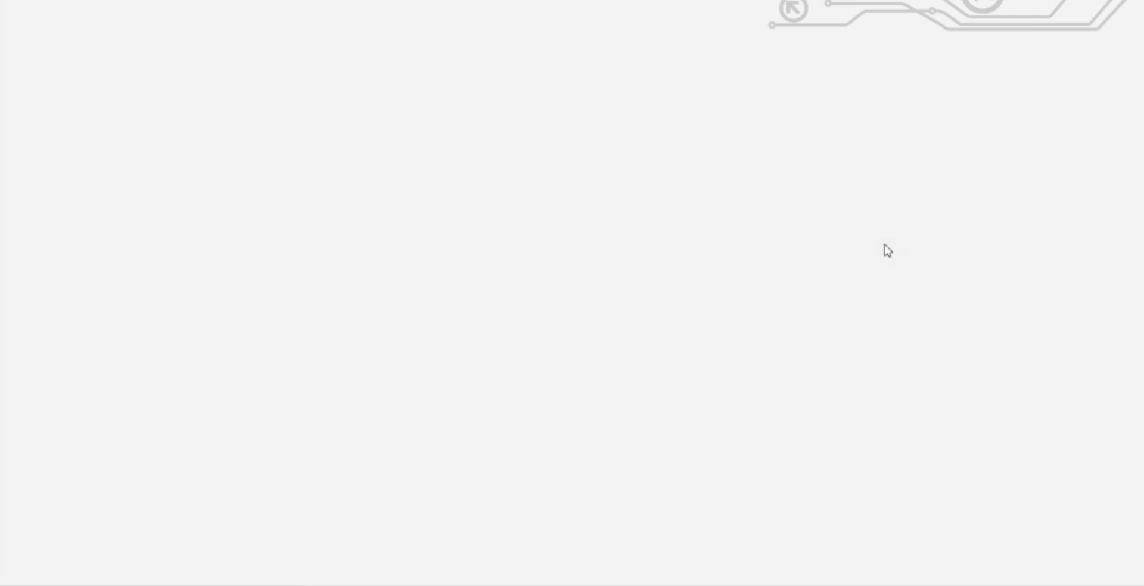
key(Down)
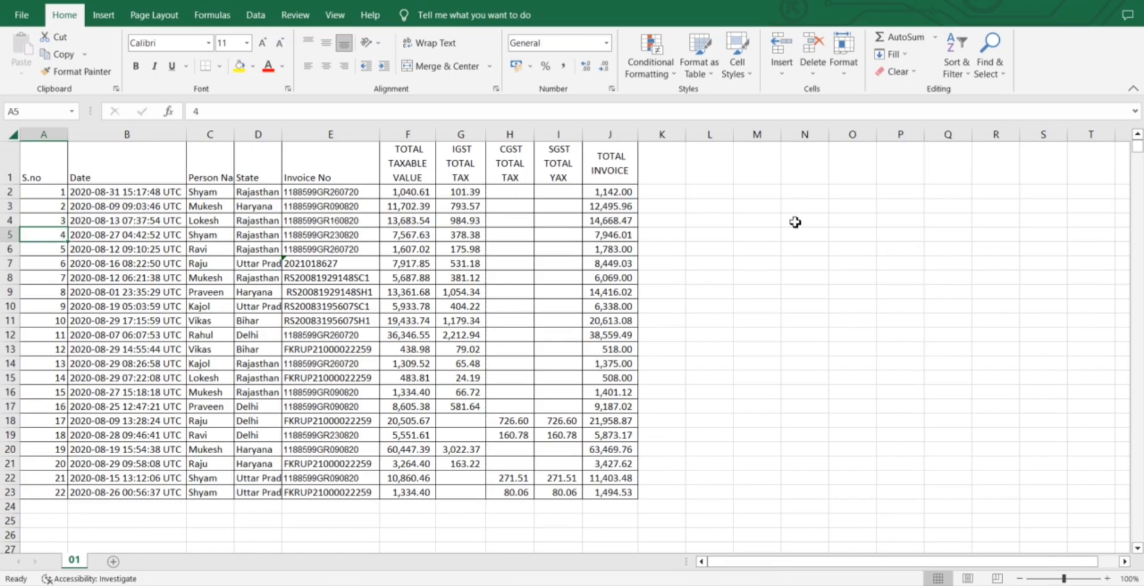
- Replace the TOTAL INVOICE formula in cell J5 with the value 1
key(ctrl+F4)
key(Right)
key(Right)
key(Right)
key(Right)
key(Right)
key(Right)
key(Right)
key(Right)
key(Right)
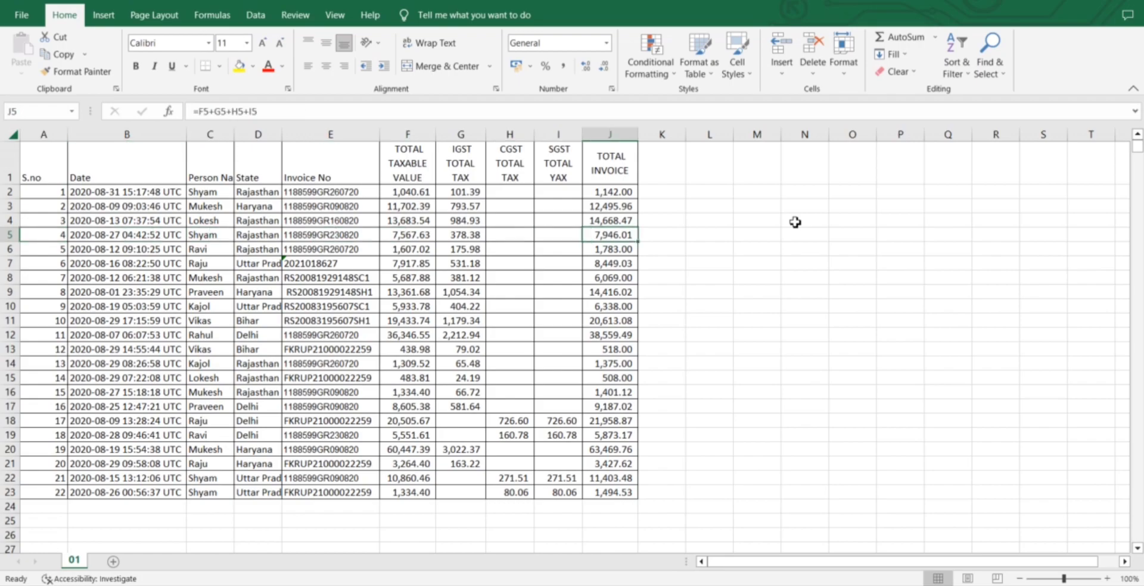
text(1)
key(Right)
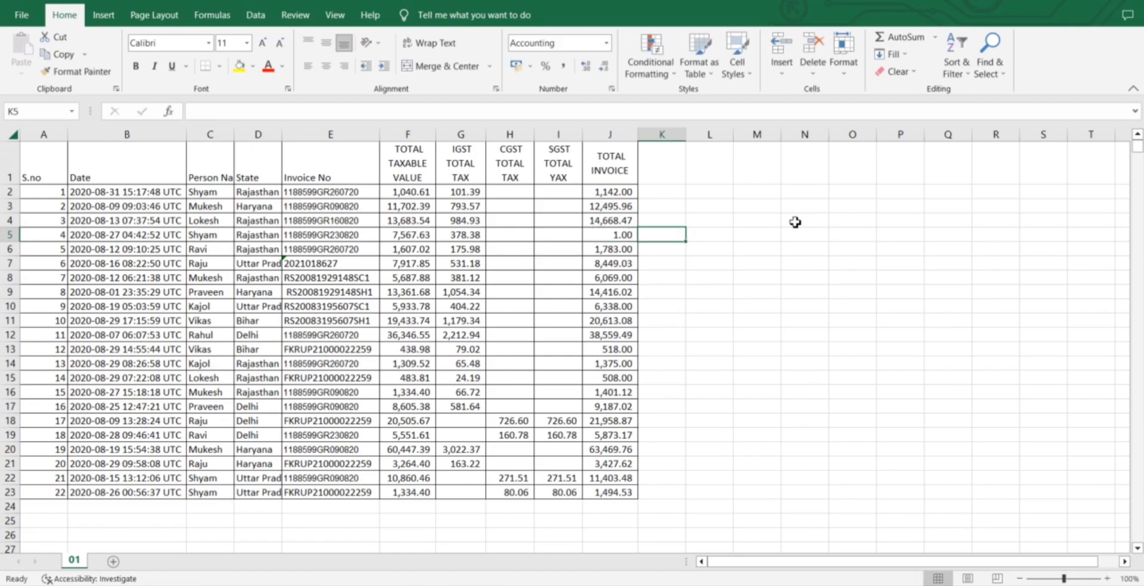
- Start closing the workbook, cancel at the save prompt, and undo the entry in cell J5
key(ctrl+w)
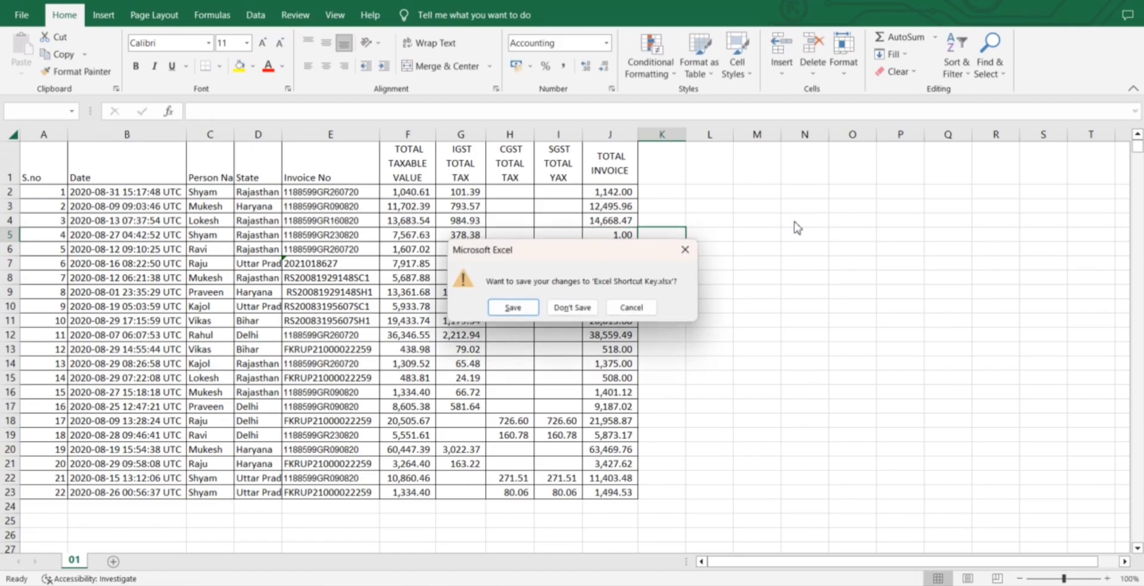
key(Tab)
key(shift+Tab)
key(Tab)
key(Tab)
key(Tab)
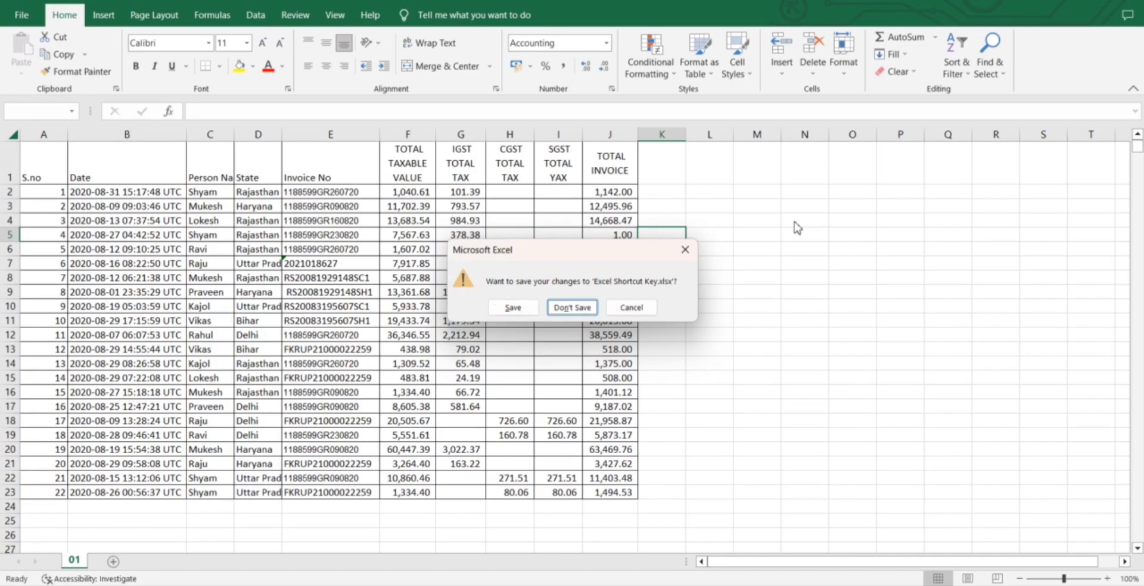
key(shift+Tab)
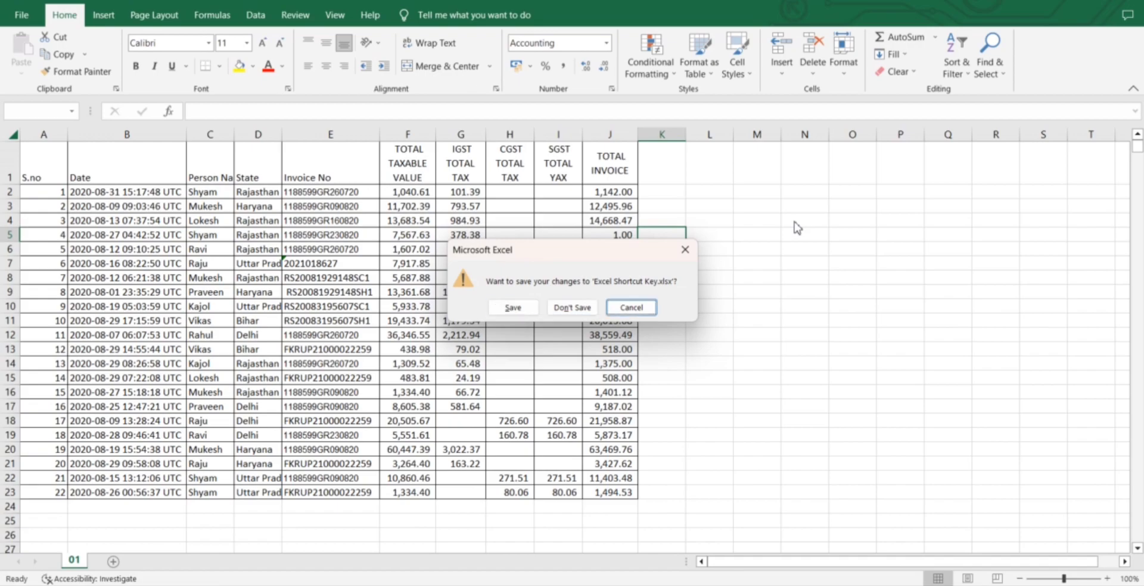
key(Return)
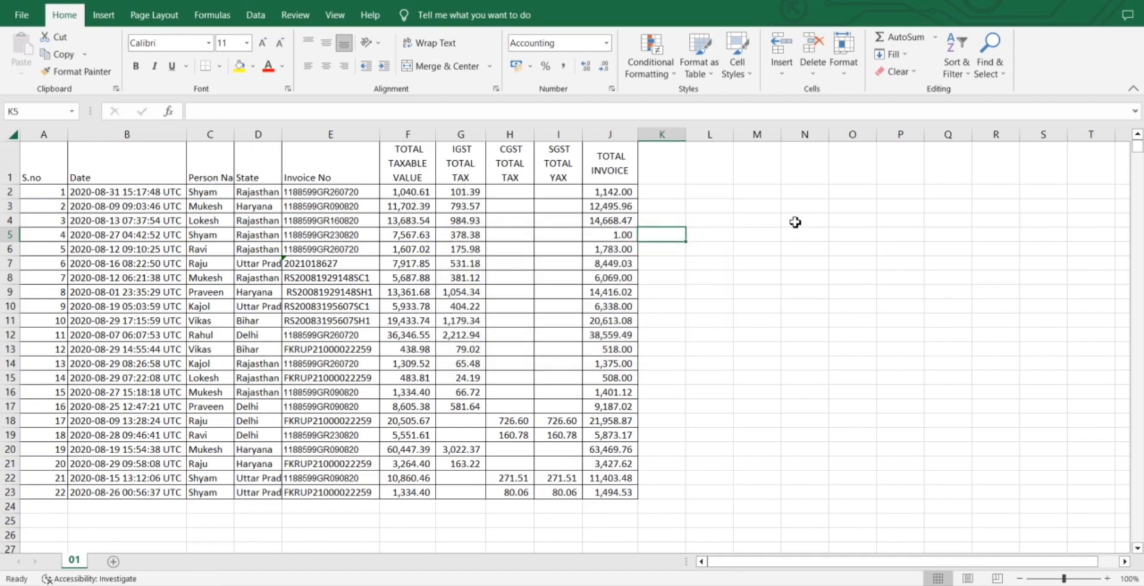
key(ctrl+z)
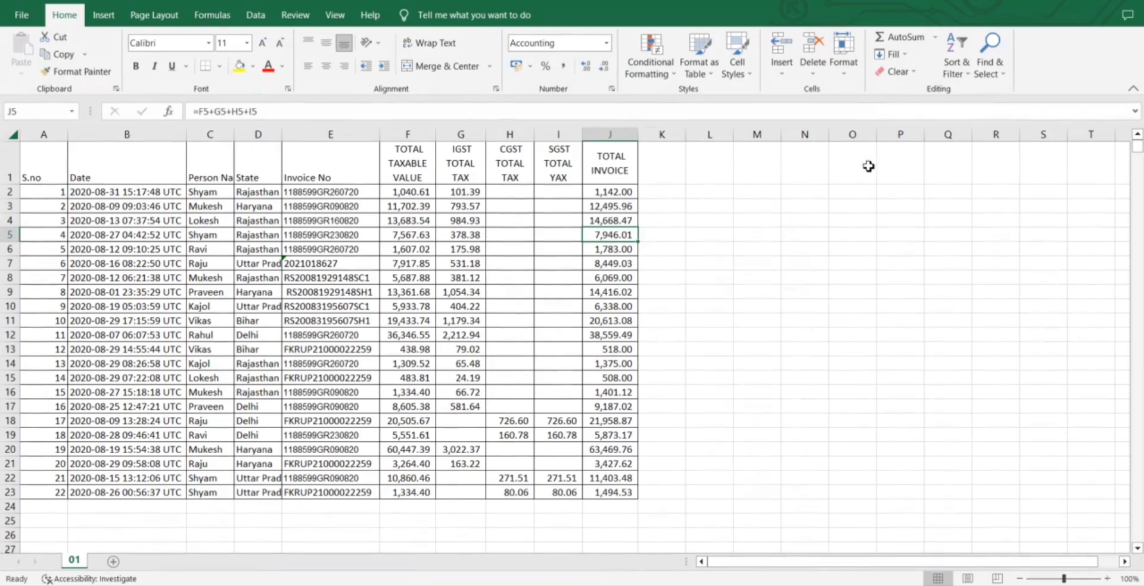
- Shrink the workbook to a floating window, move it around the desktop, and maximize it again
key(ctrl+F5)
key(ctrl+F5)
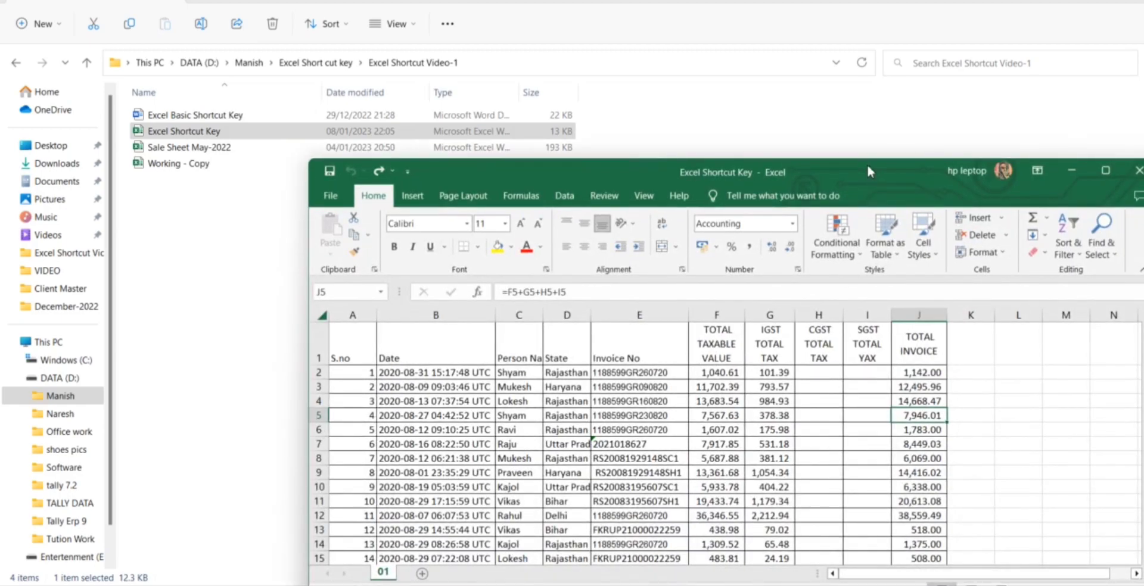
drag(866, 163, 678, 266)
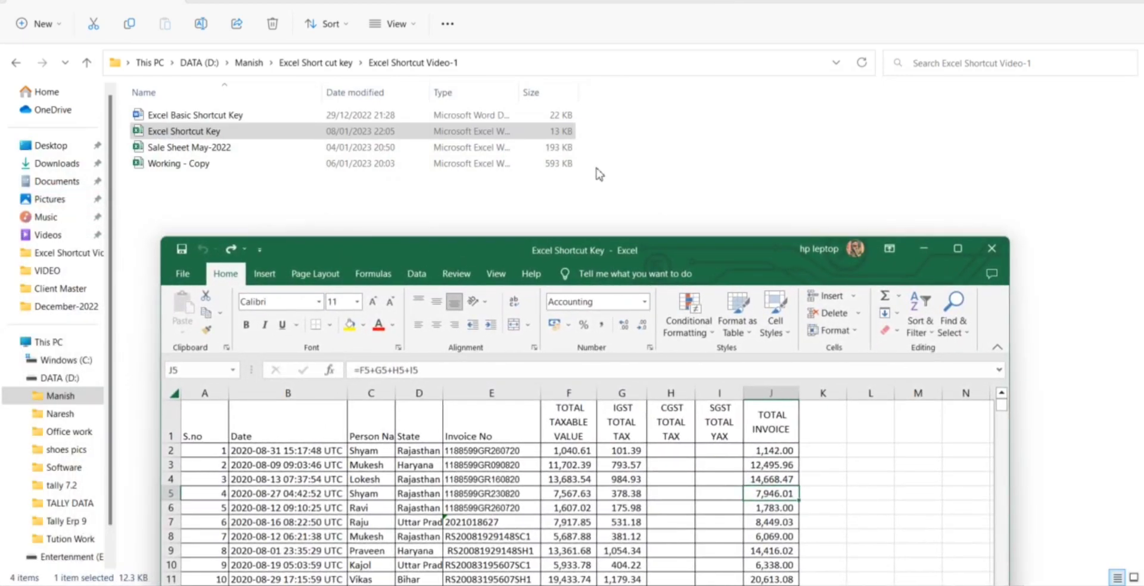
double_click(726, 242)
key(alt)
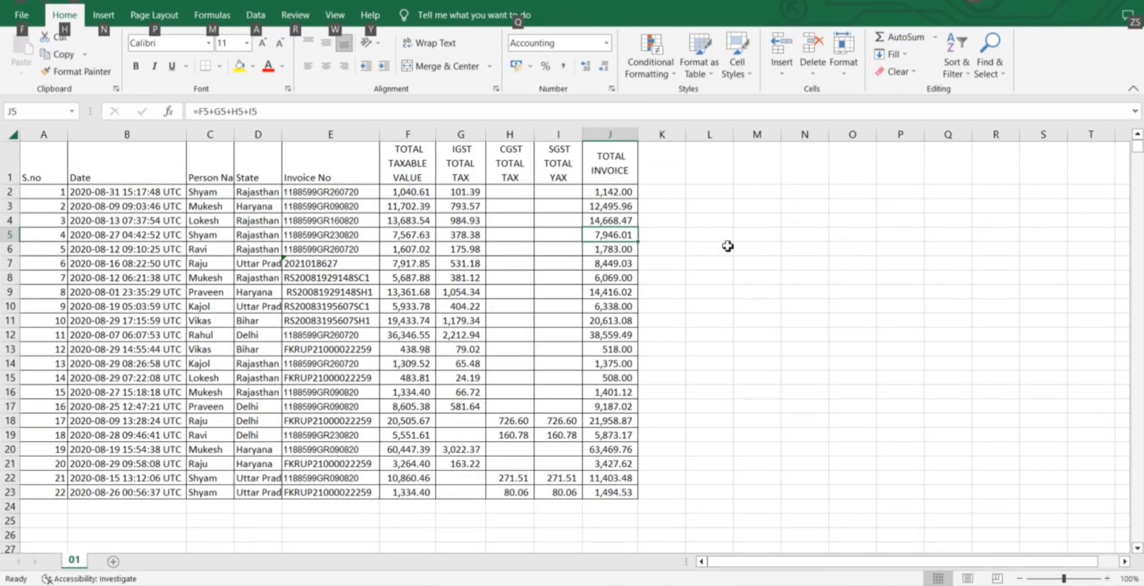
click(728, 246)
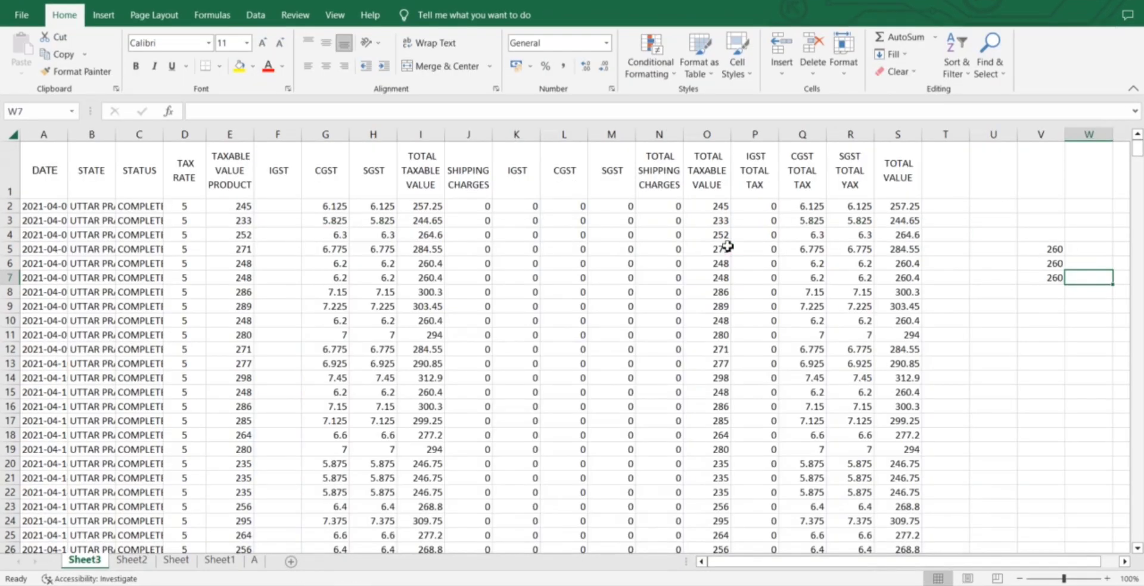
- Minimize the Working - Copy workbook window and bring it back on screen
key(ctrl+F9)
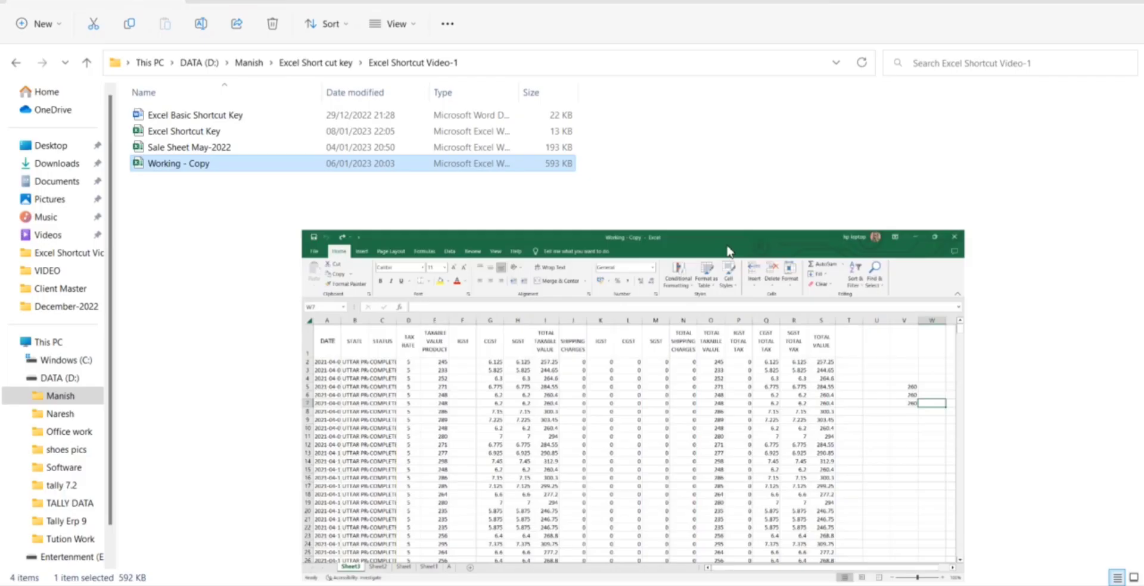
key(alt+Tab)
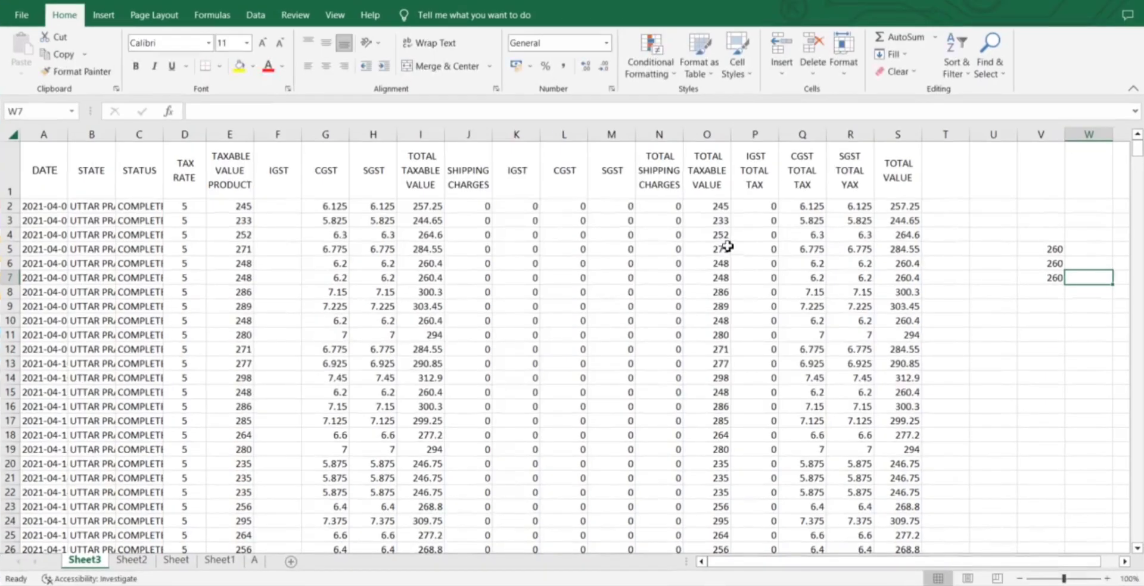
key(alt+Tab)
click(730, 250)
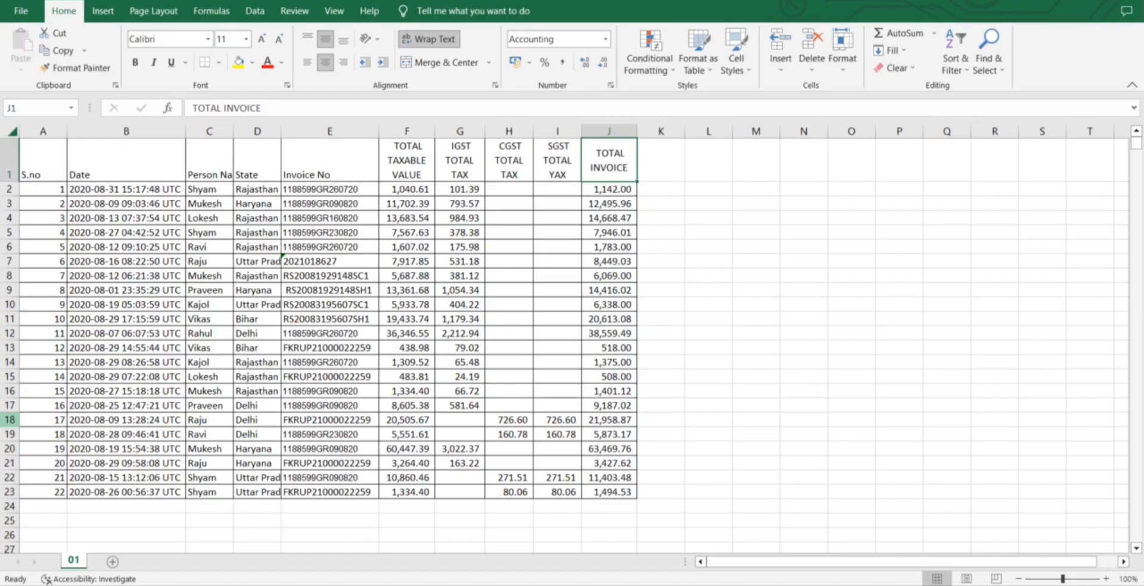
- Insert seven macro sheets ahead of sheet 01 and return to sheet 01
key(ctrl+F11)
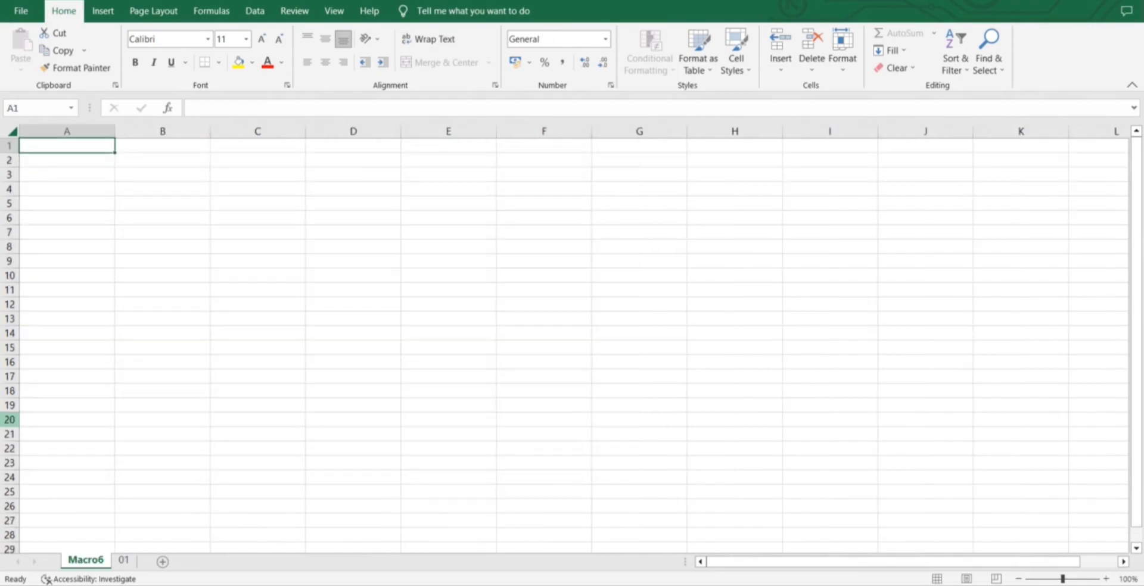
key(ctrl+F11)
key(ctrl+F11)
key(ctrl+F11)
key(ctrl+F11)
key(ctrl+F11)
key(ctrl+F11)
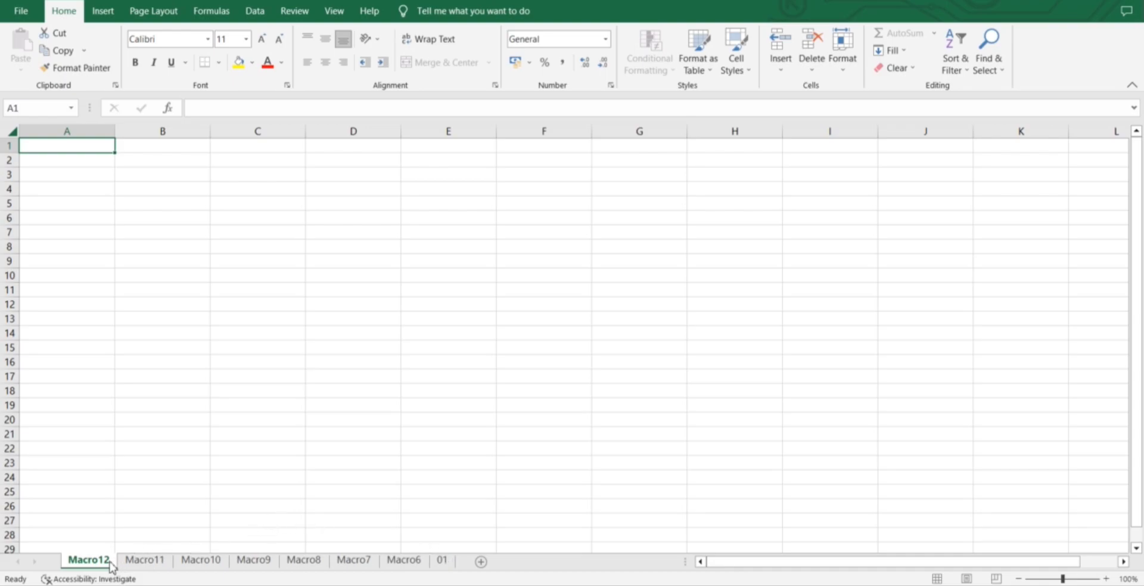
click(446, 566)
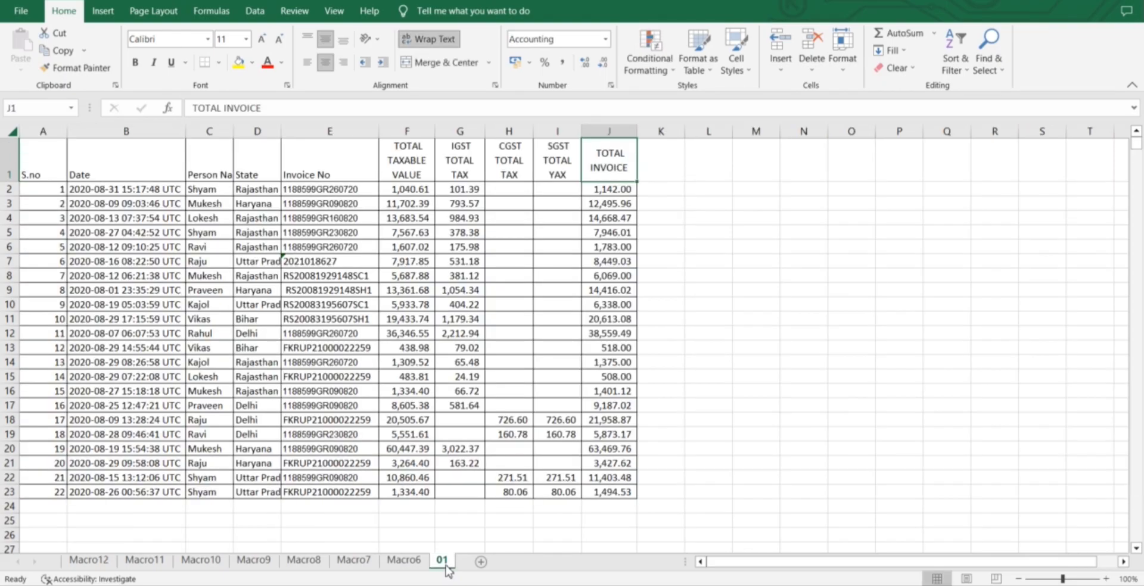